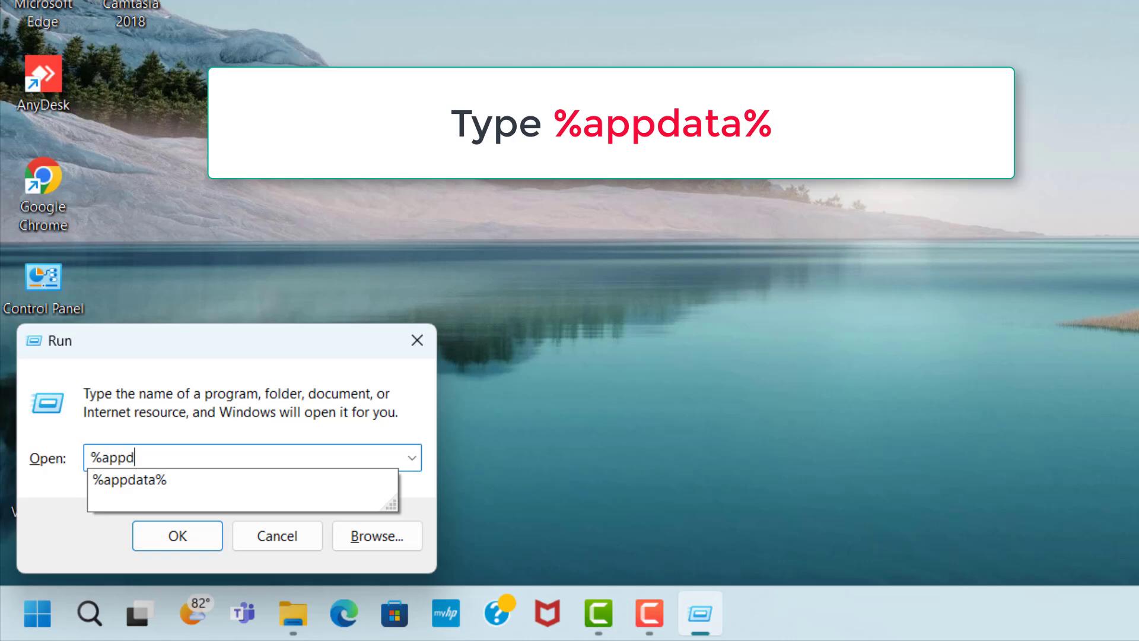
- Run %appdata% and go up to the parent AppData folder
text(ata%)
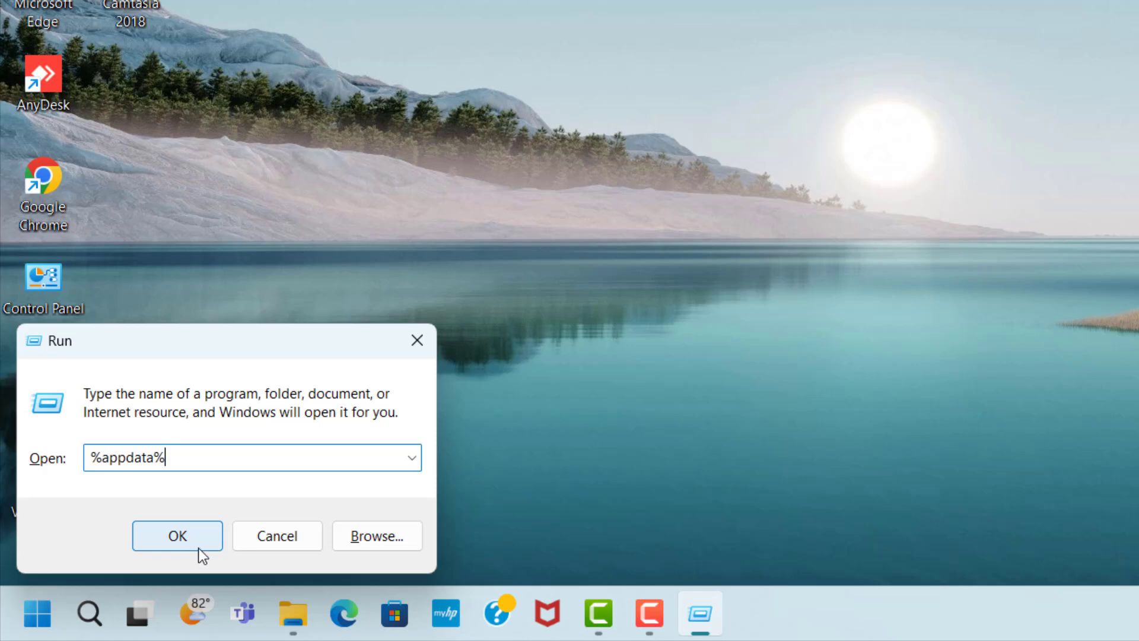
click(198, 547)
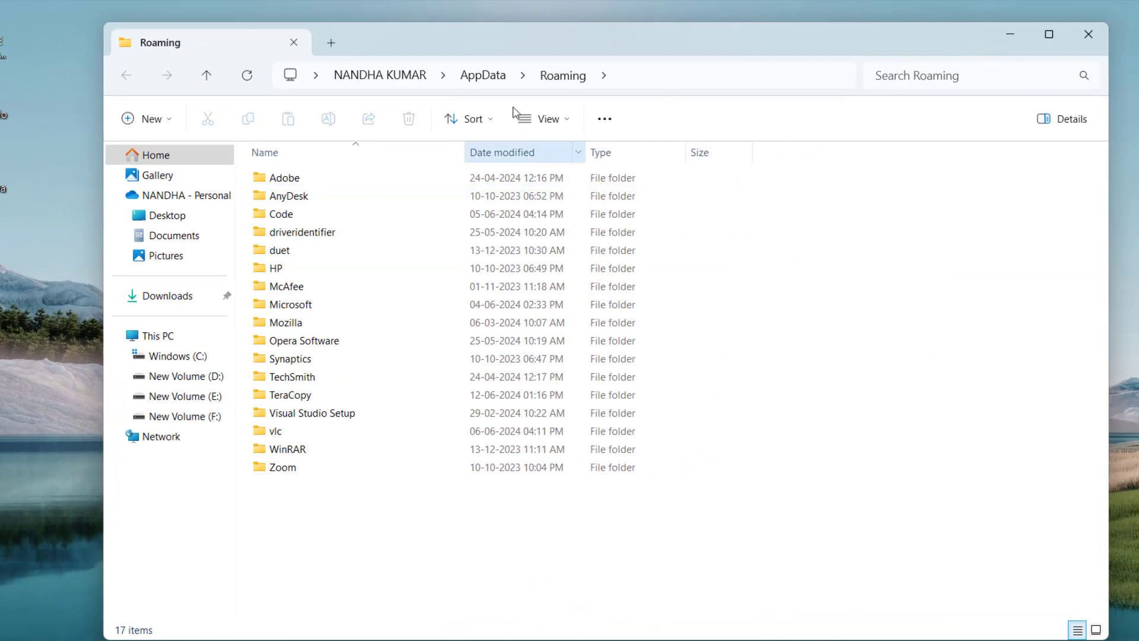
click(497, 78)
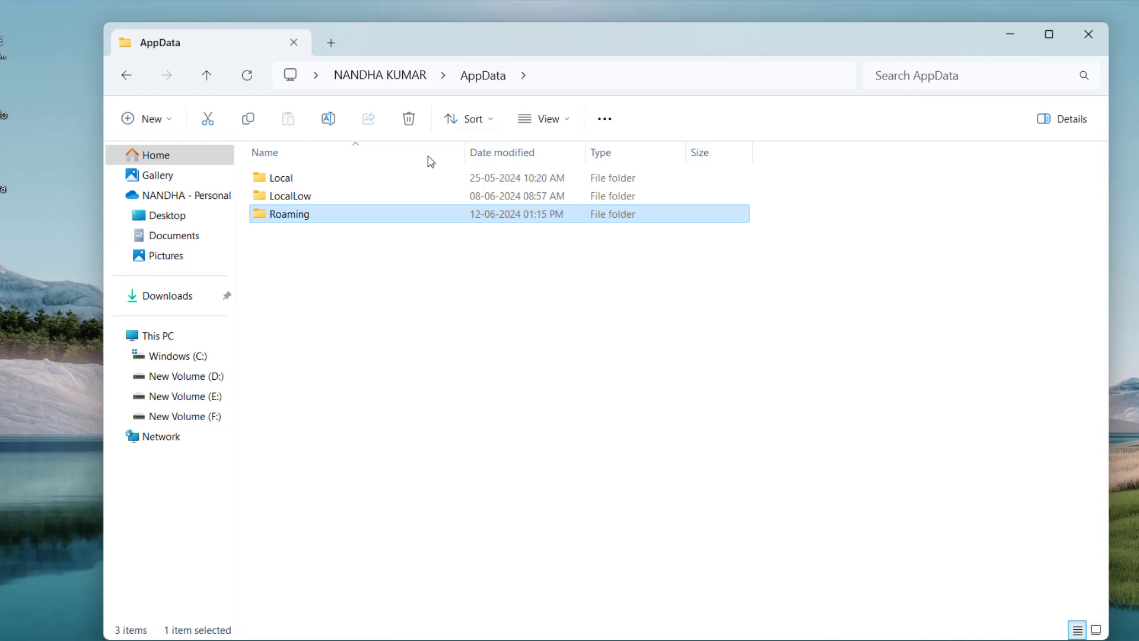
- Open the Local folder inside AppData and go into its Temp folder
click(321, 178)
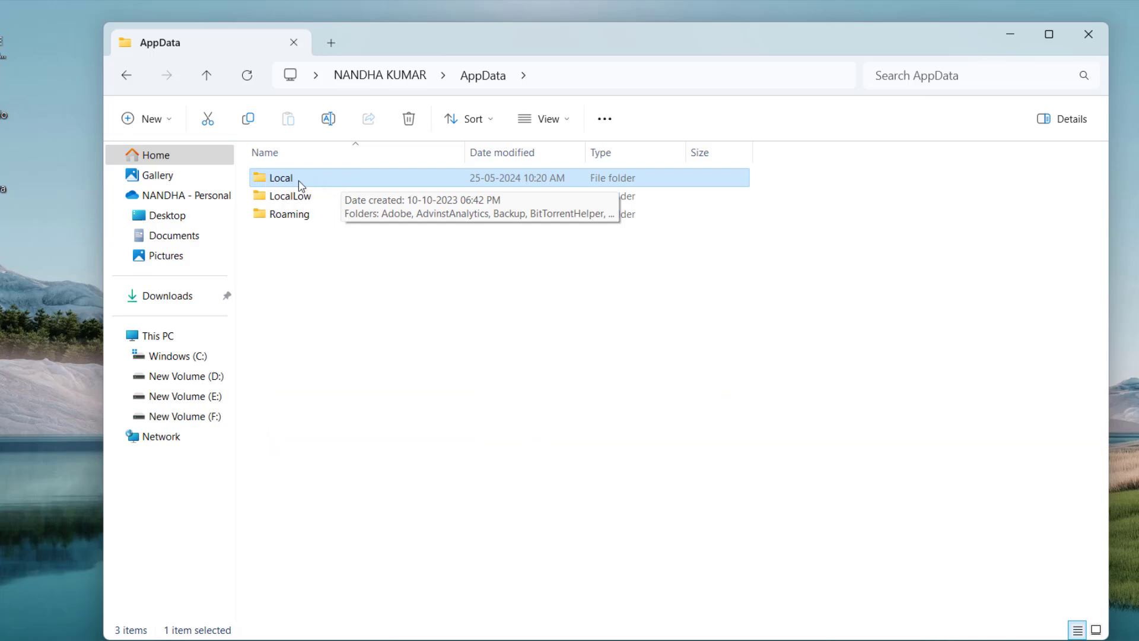
double_click(328, 178)
scroll(331, 415, down, 2)
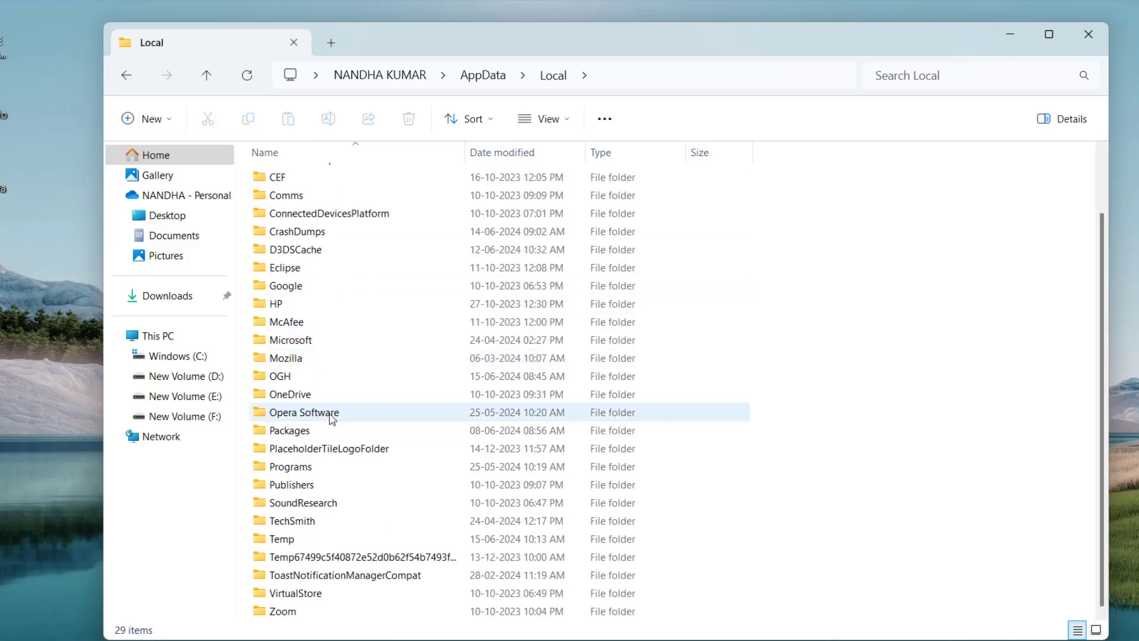
click(309, 540)
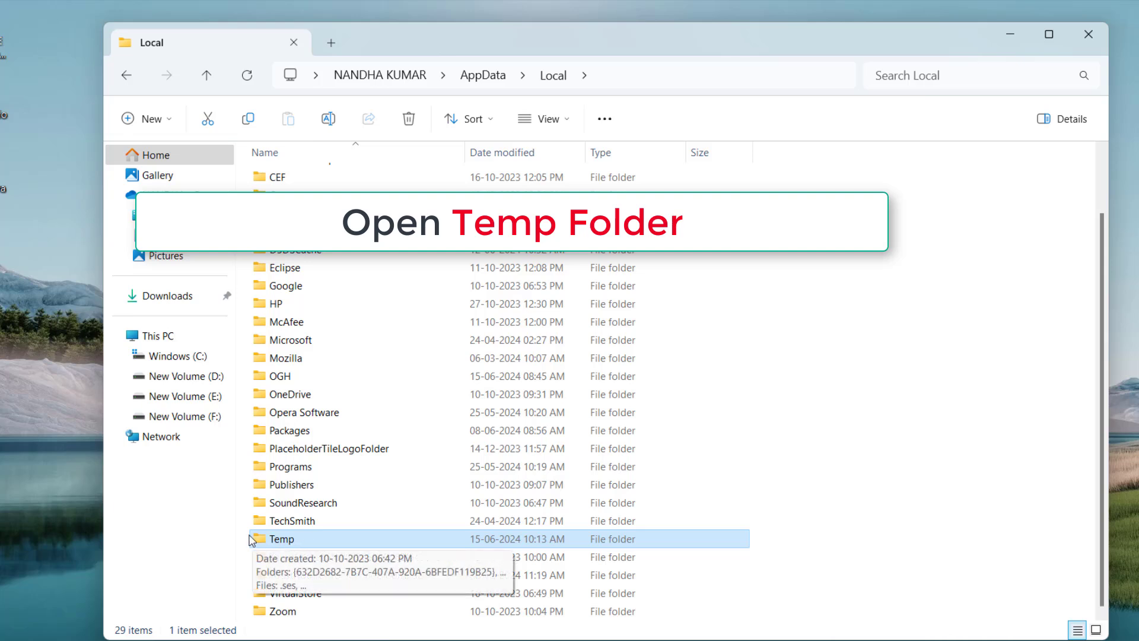
double_click(330, 541)
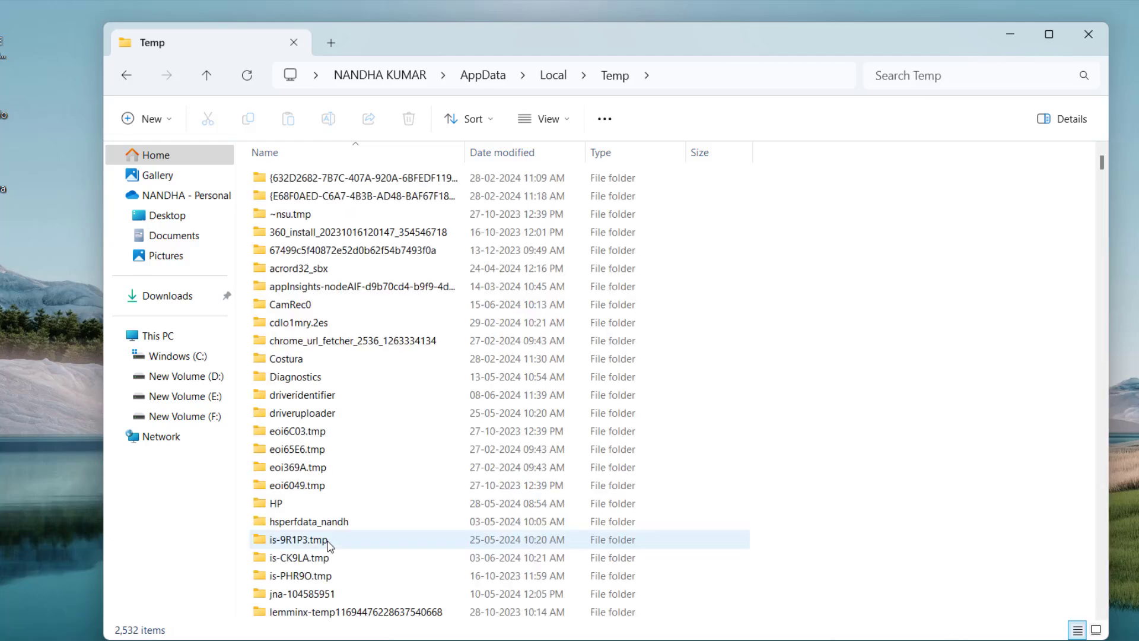
- Select every item in the AppData Local Temp folder and delete them all
click(424, 180)
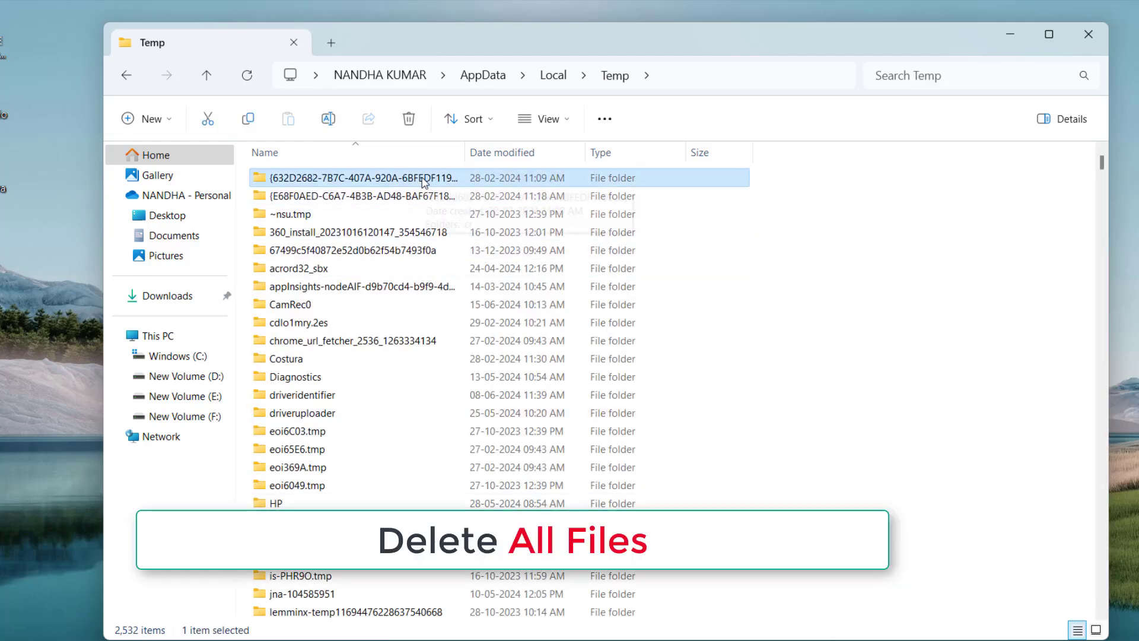
key(ctrl+a)
right_click(425, 182)
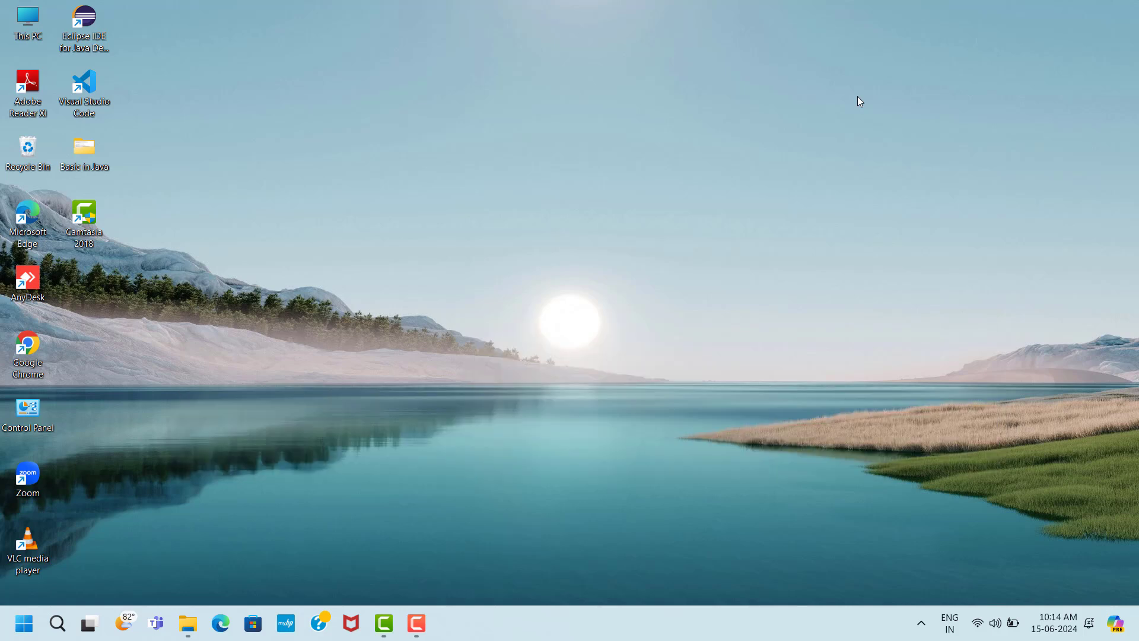
- Open the Windows Temp folder by running the temp command
key(super+r)
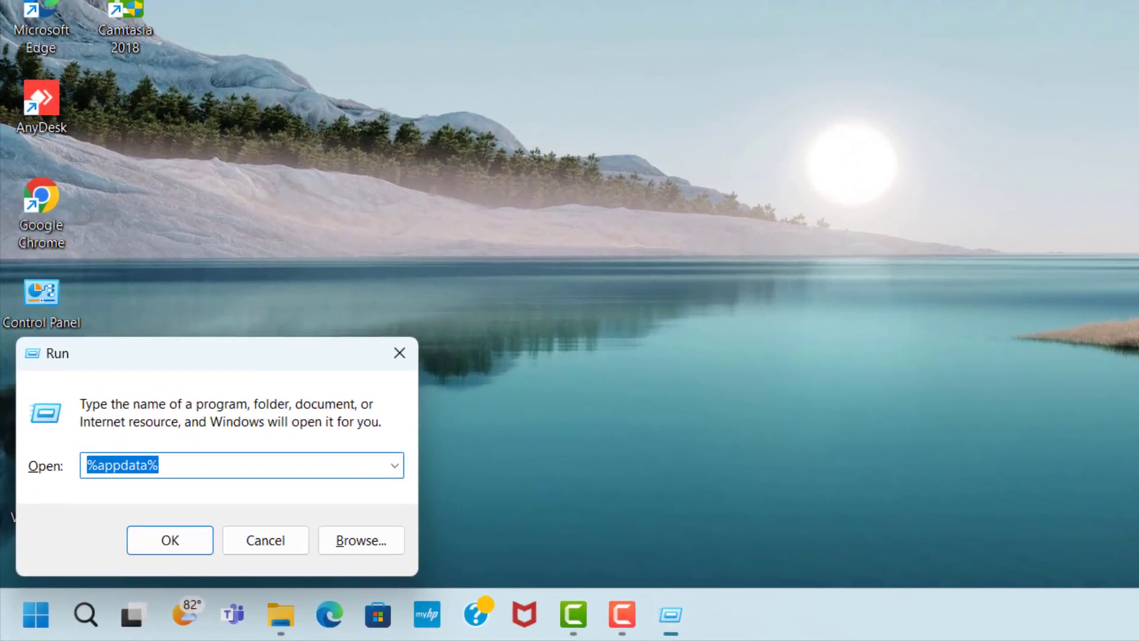
text(temp)
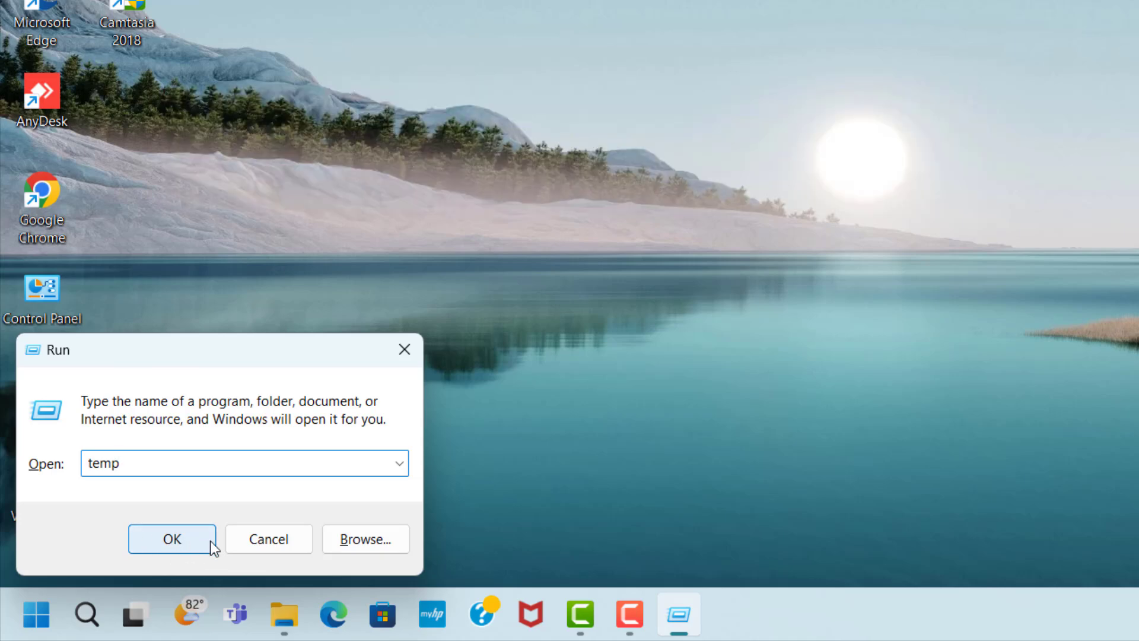
click(191, 536)
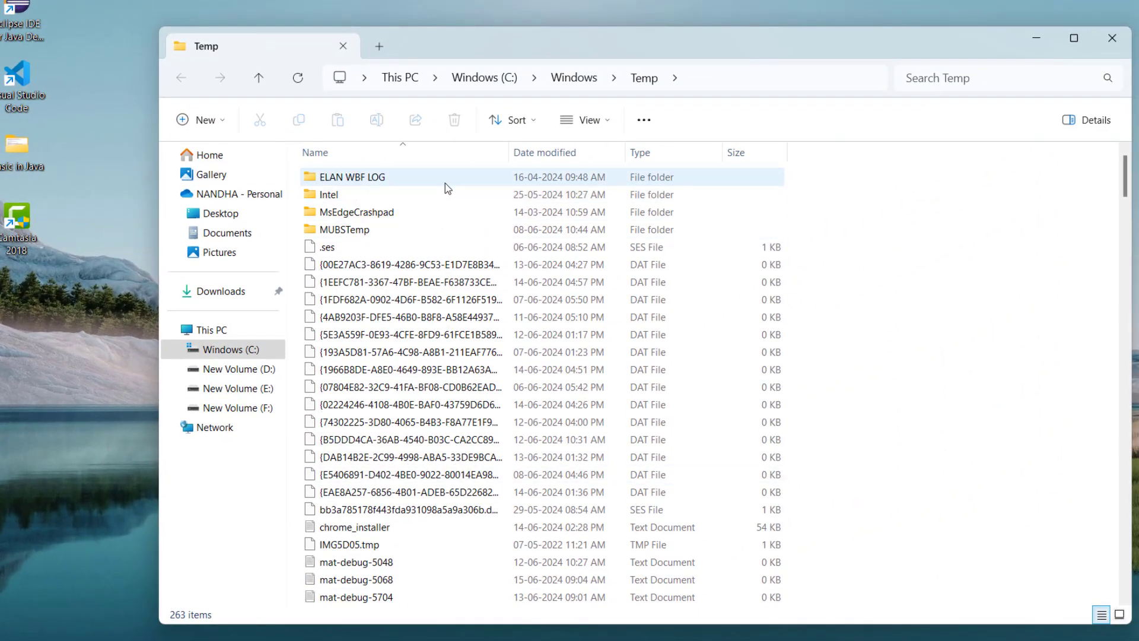
- Select all files and folders in the Windows Temp folder and delete them
click(485, 147)
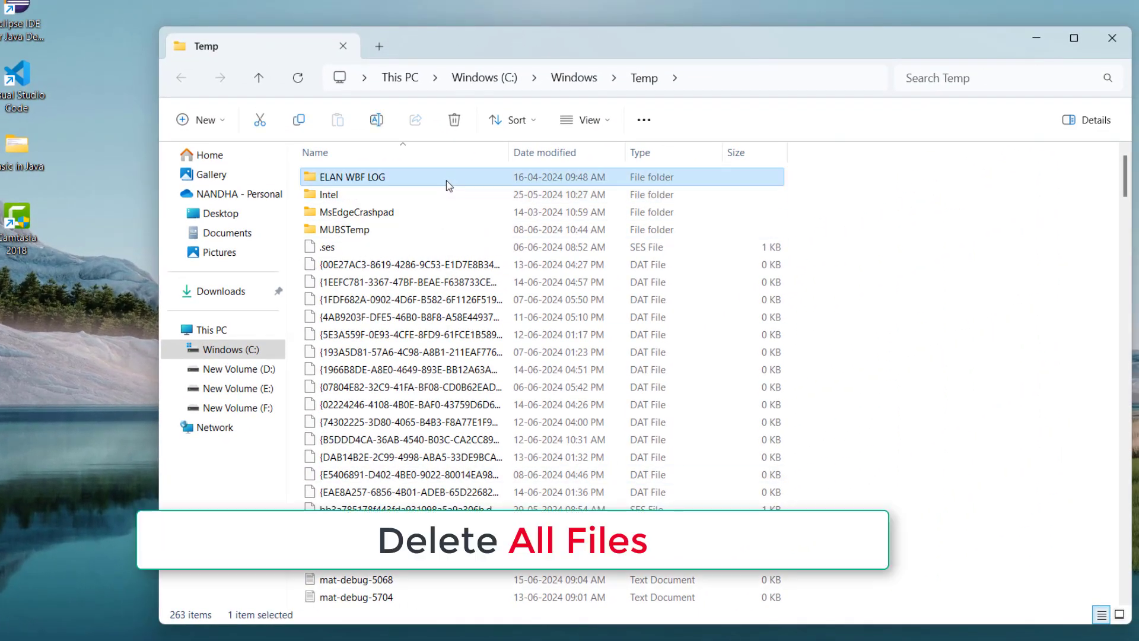
key(ctrl+a)
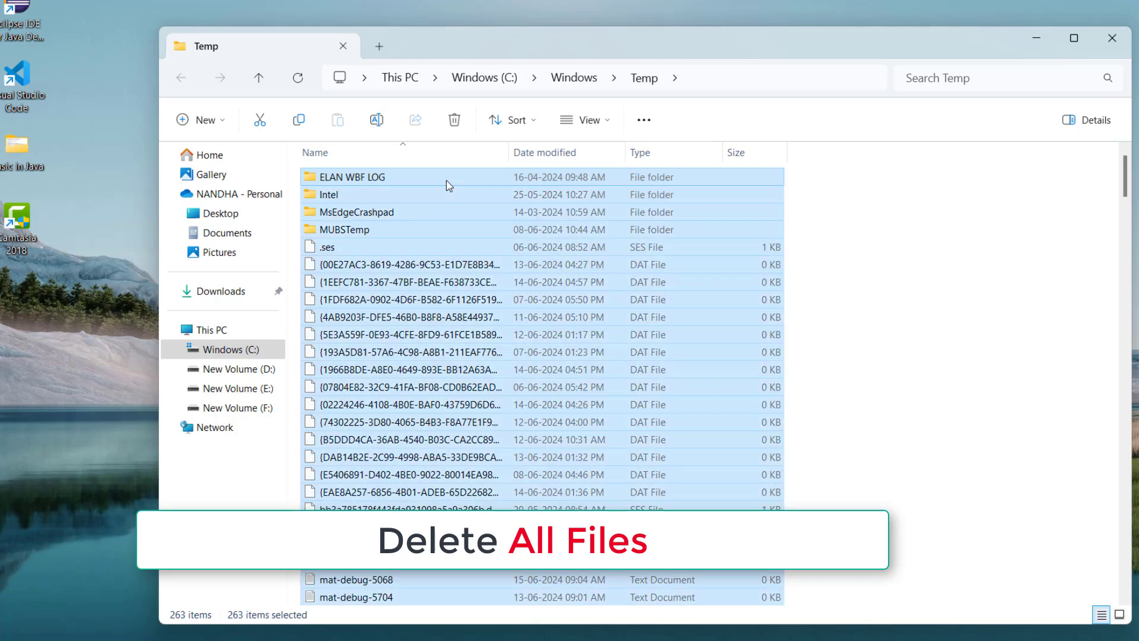
right_click(446, 181)
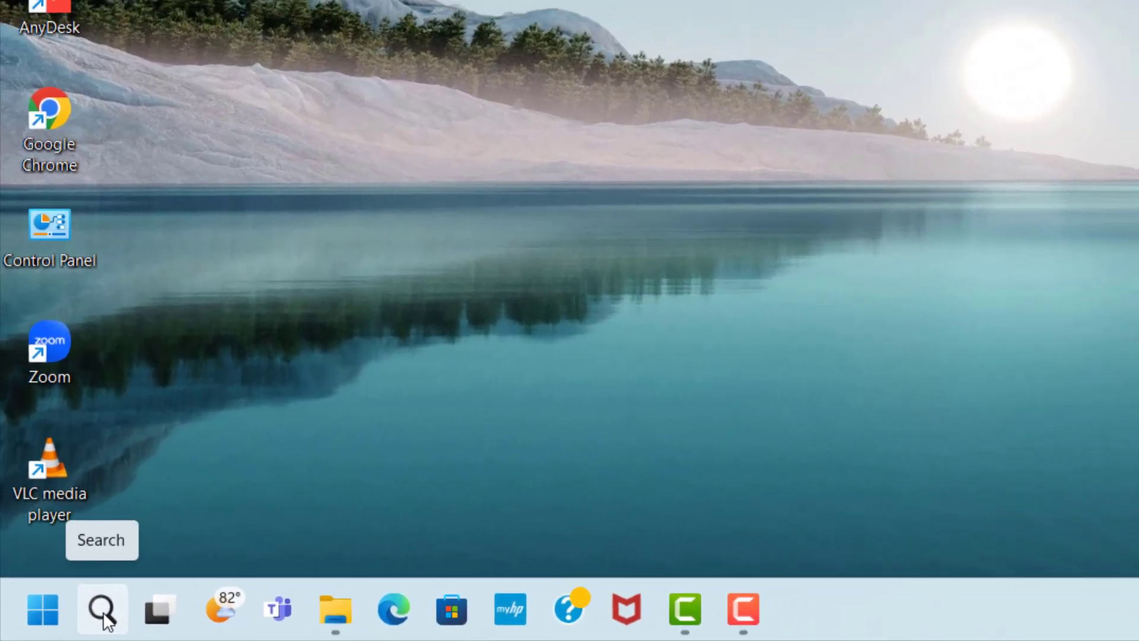
- Find the Check for updates system setting, start a Windows Update check, and close Settings
click(102, 611)
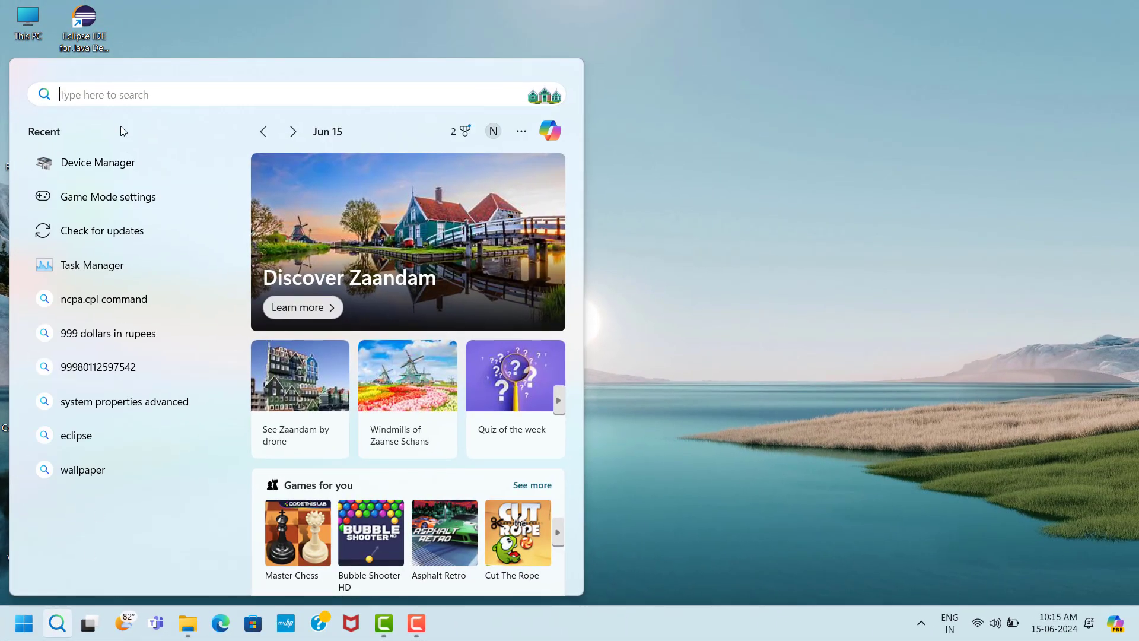
text(che)
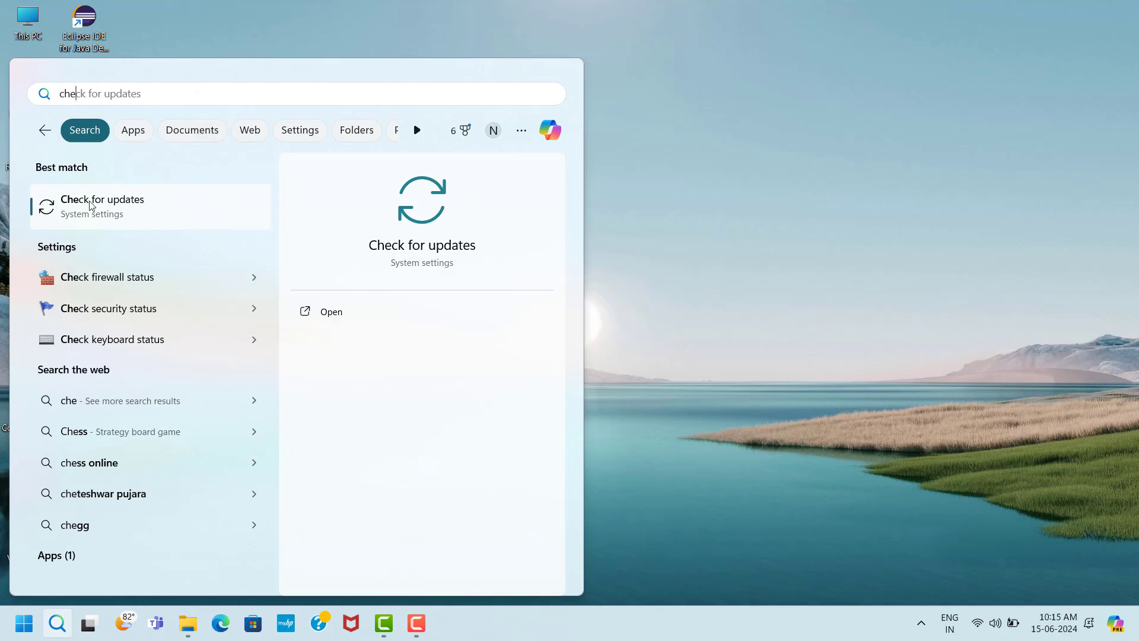
click(153, 208)
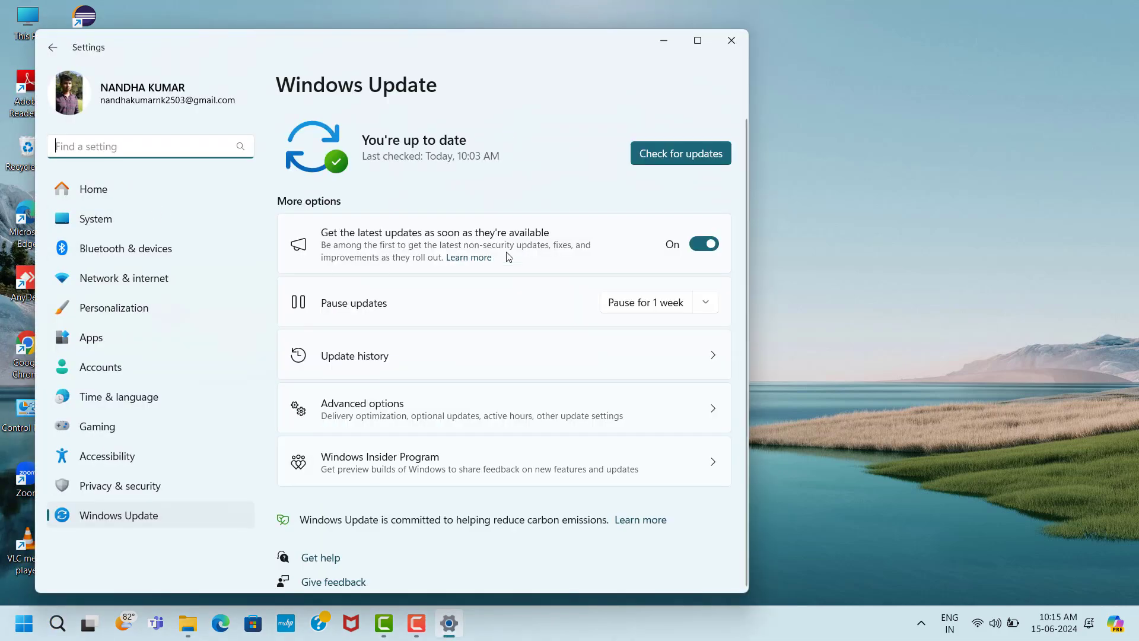
click(719, 162)
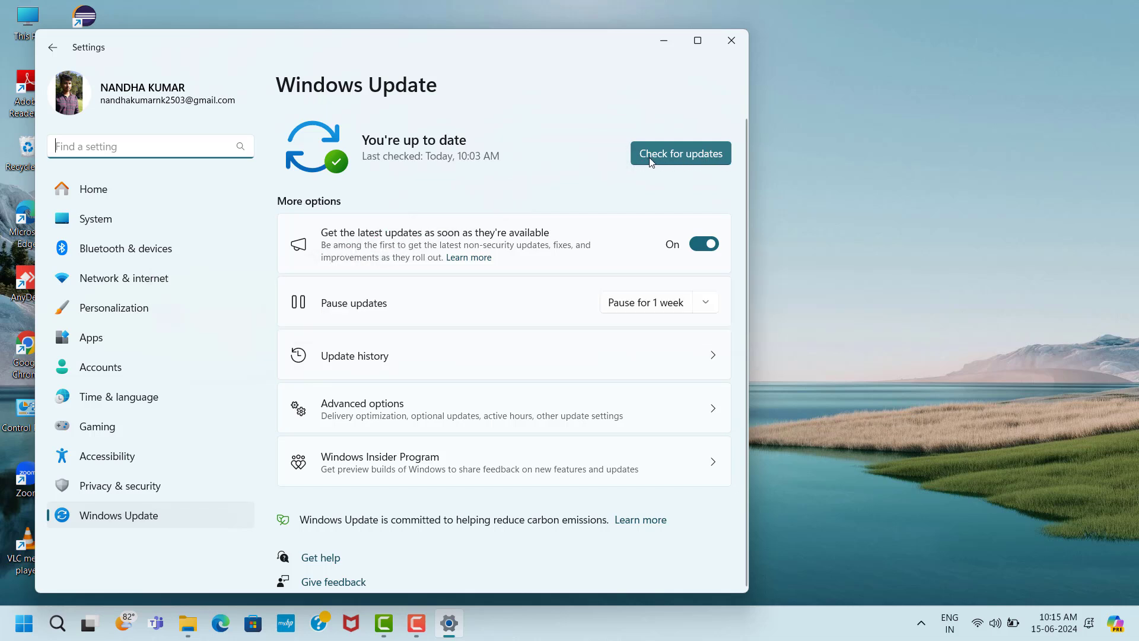
click(708, 162)
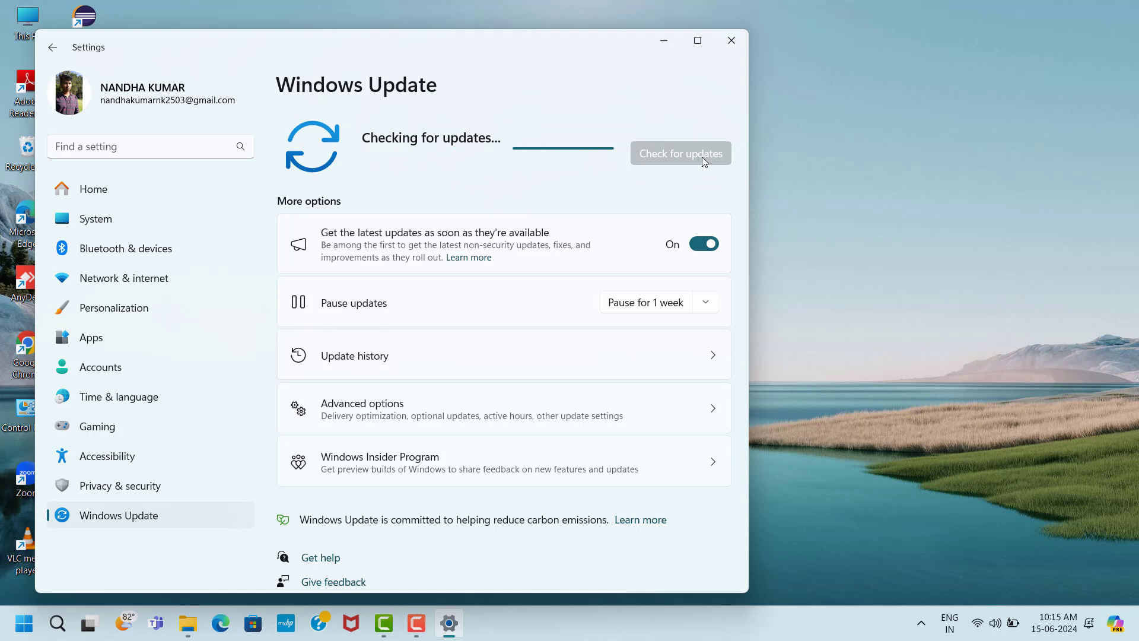
click(730, 44)
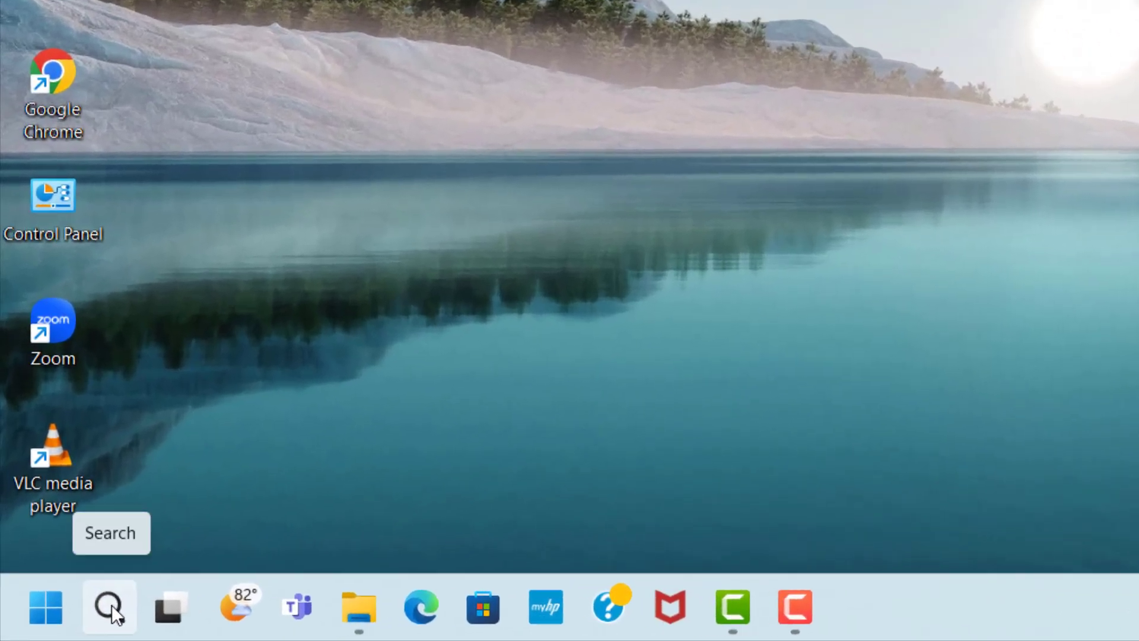
- Search for the Game Mode settings, open them and turn Game Mode on
click(112, 604)
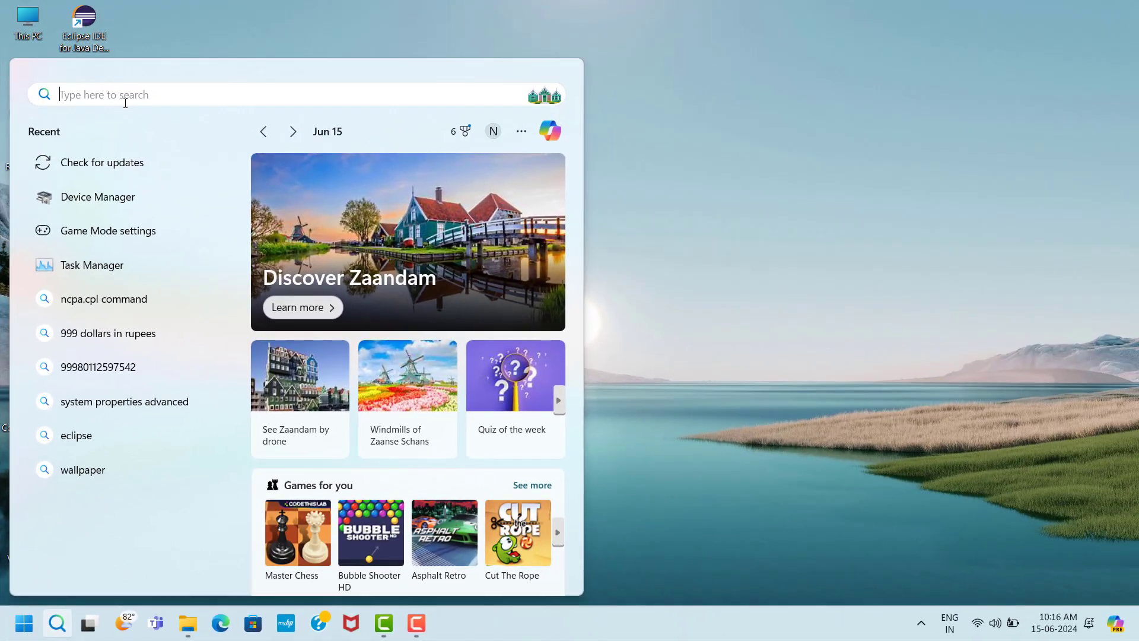
text(ga)
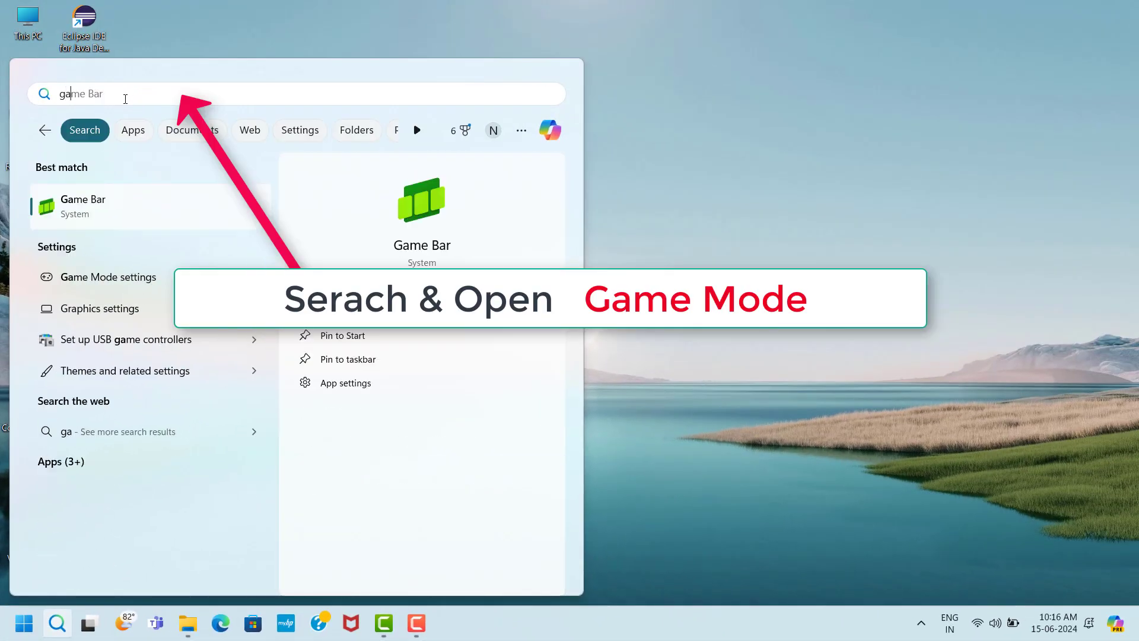
text(me mo)
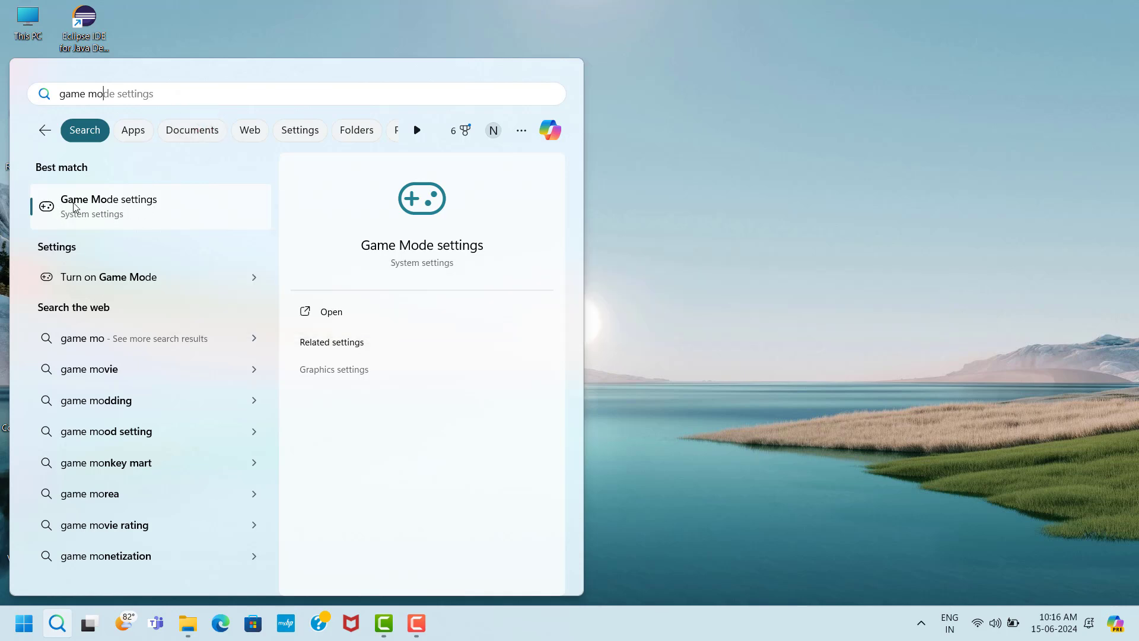
click(129, 213)
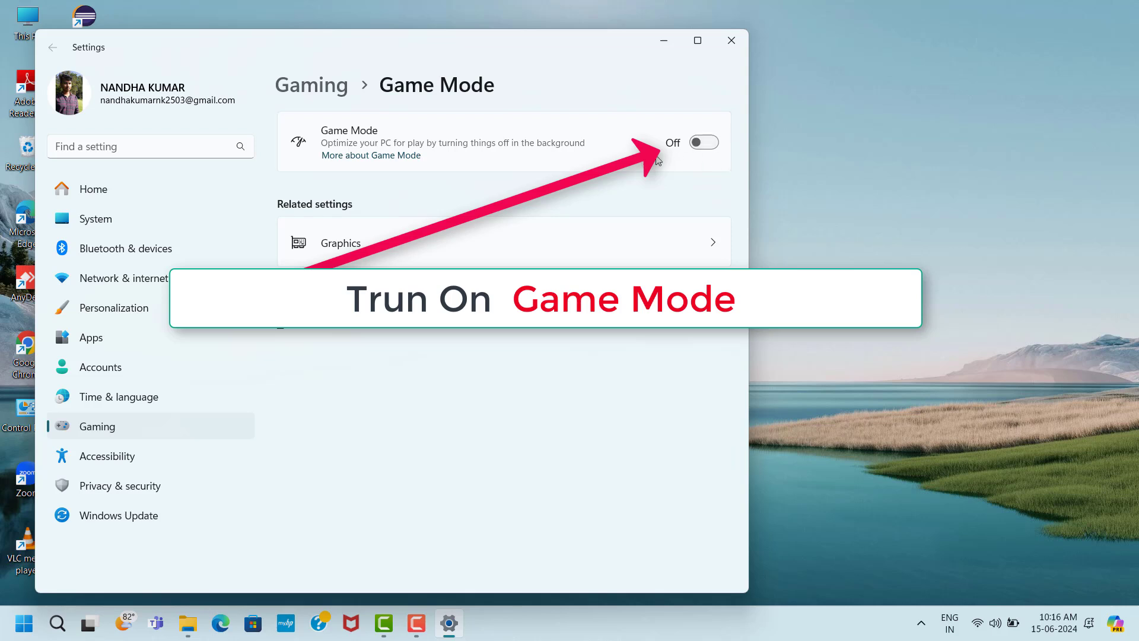
click(713, 143)
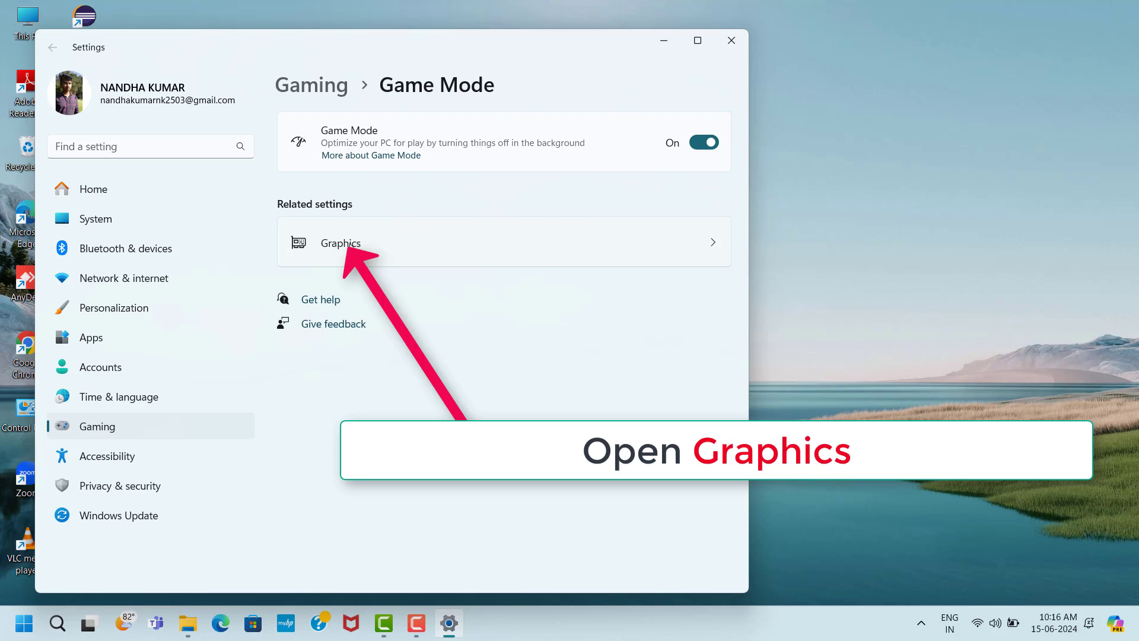
- Turn on Optimizations for windowed games in the default graphics settings and close Settings
click(715, 250)
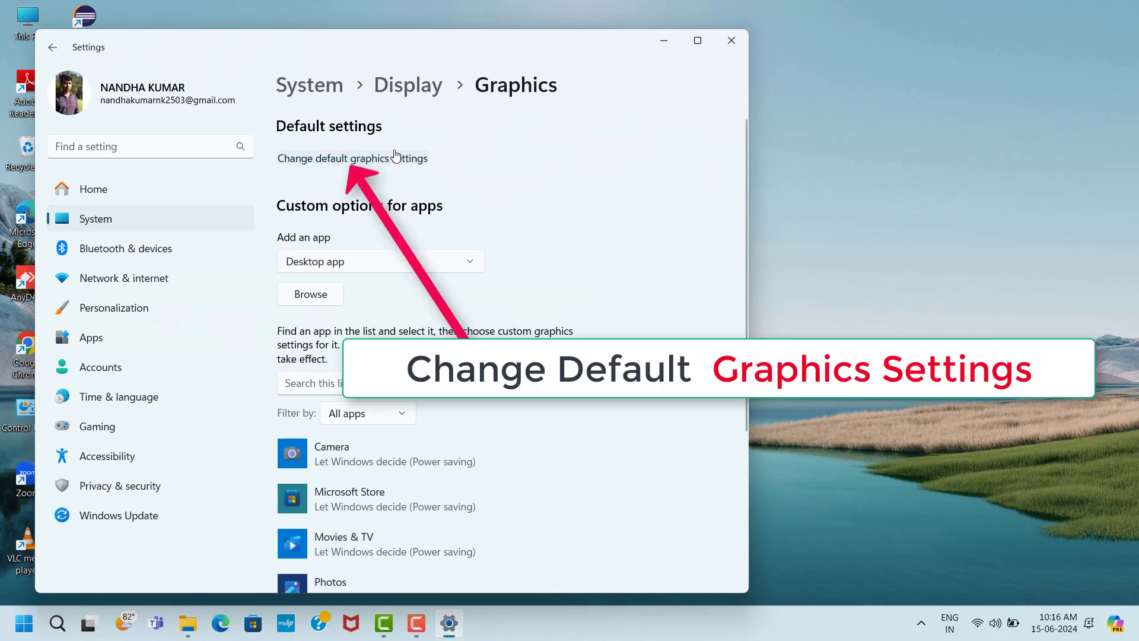
click(320, 158)
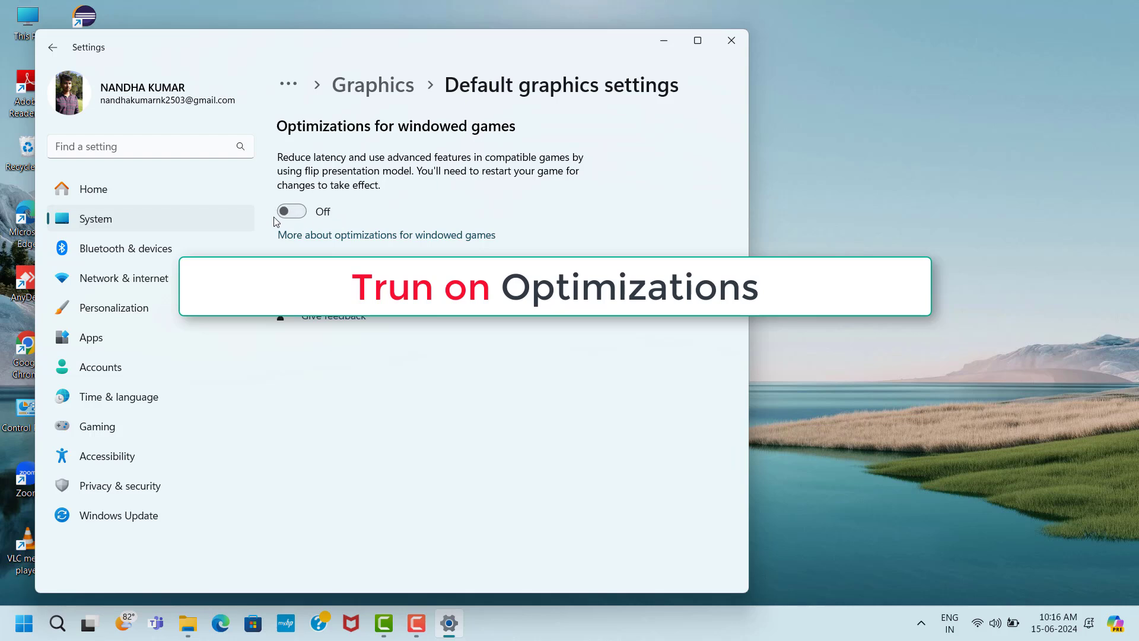
click(302, 213)
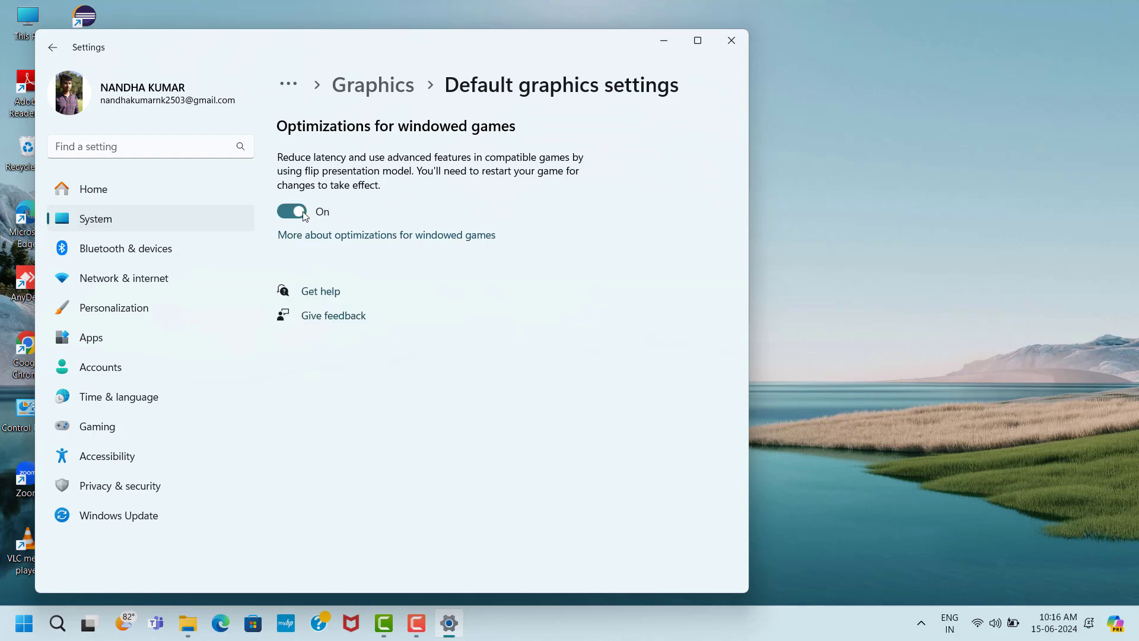
key(alt+F4)
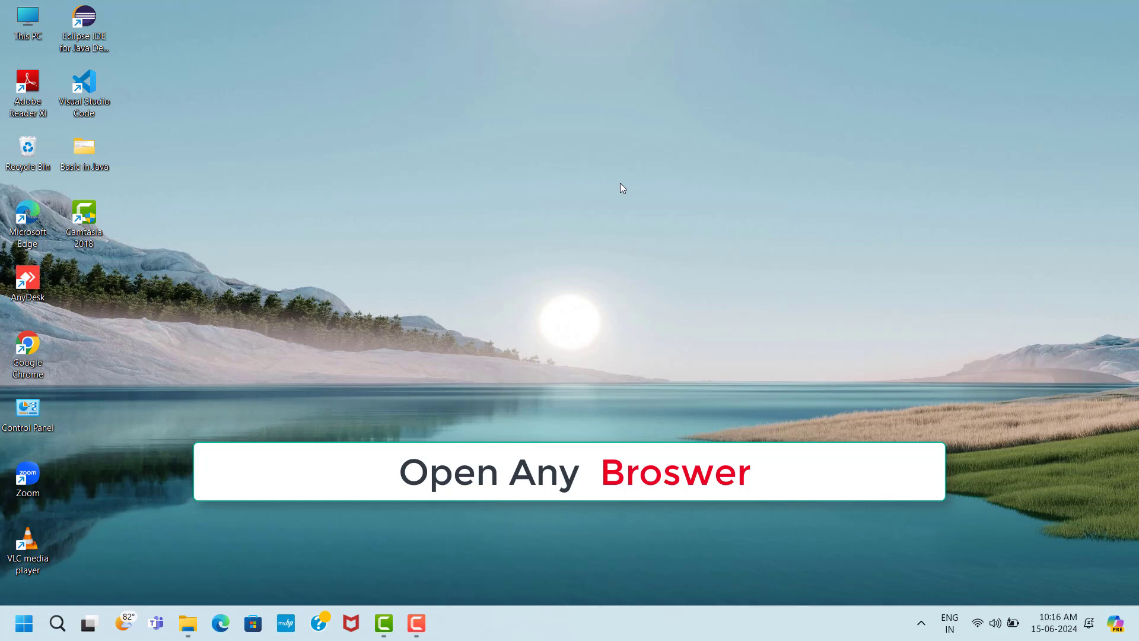
- In Google Chrome, search for "directx setup" and open Microsoft's DirectX End-User Runtime Web Installer download page
double_click(38, 340)
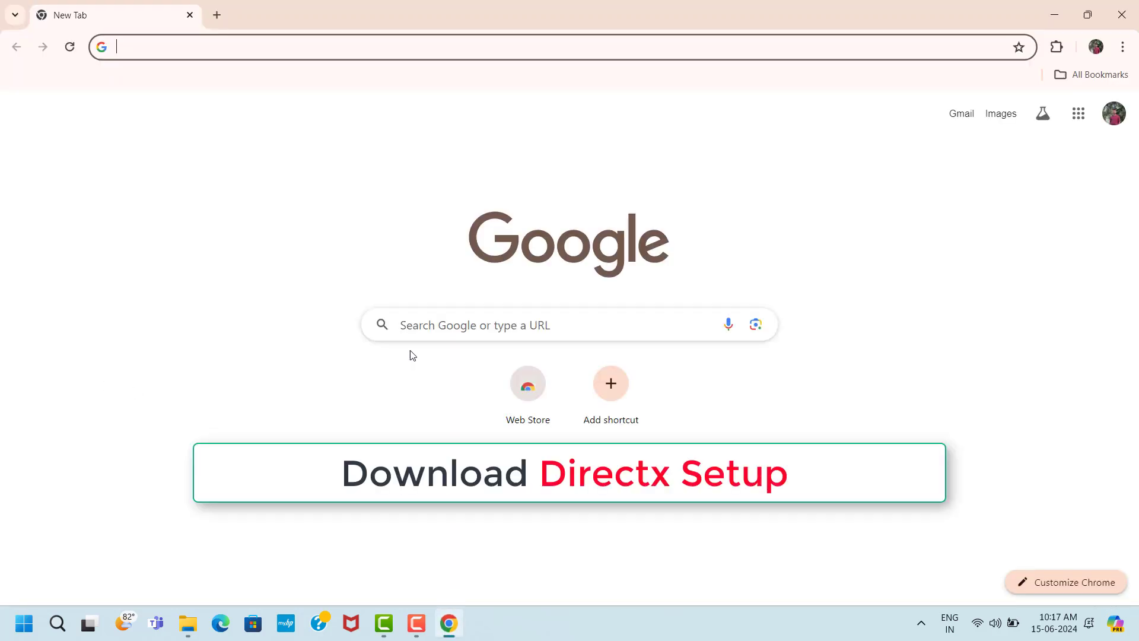
click(413, 330)
text(directx setup)
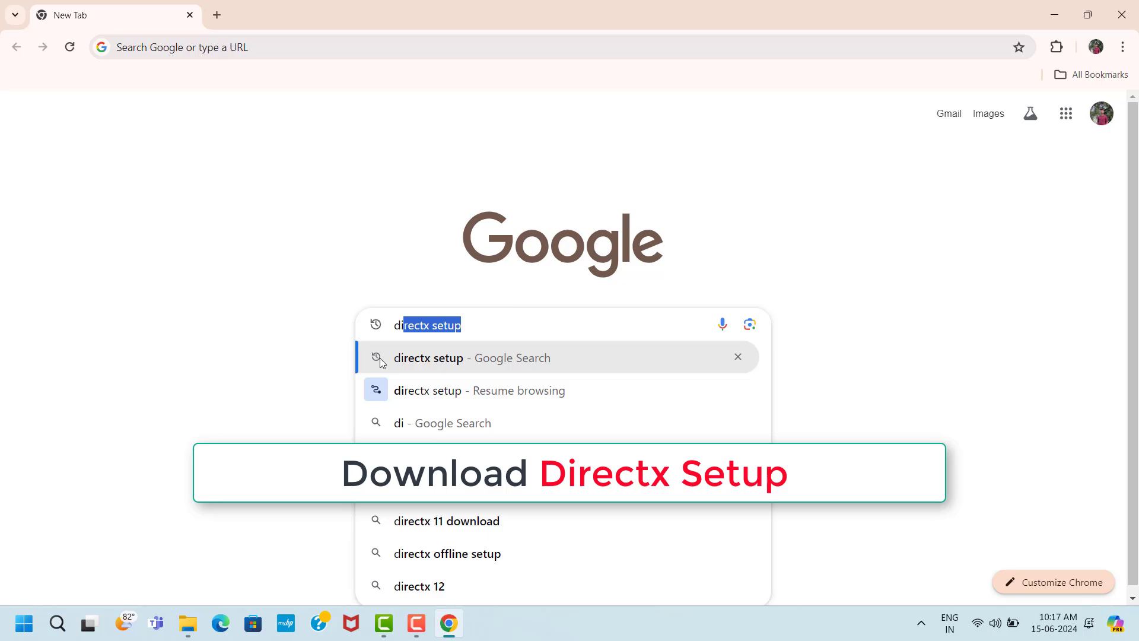
click(411, 360)
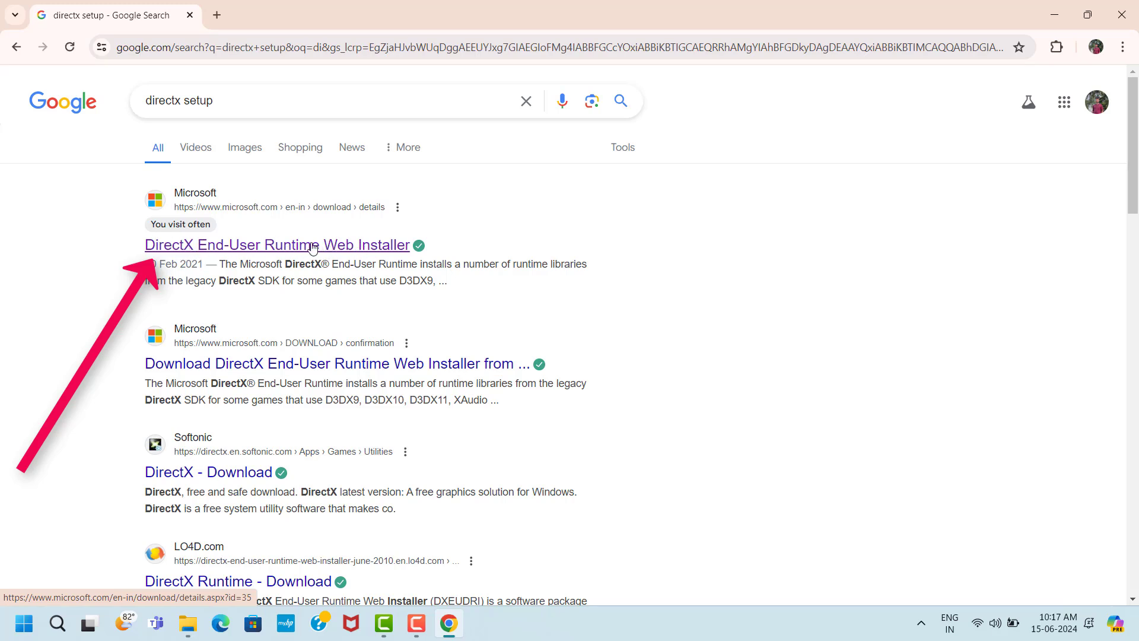
click(273, 248)
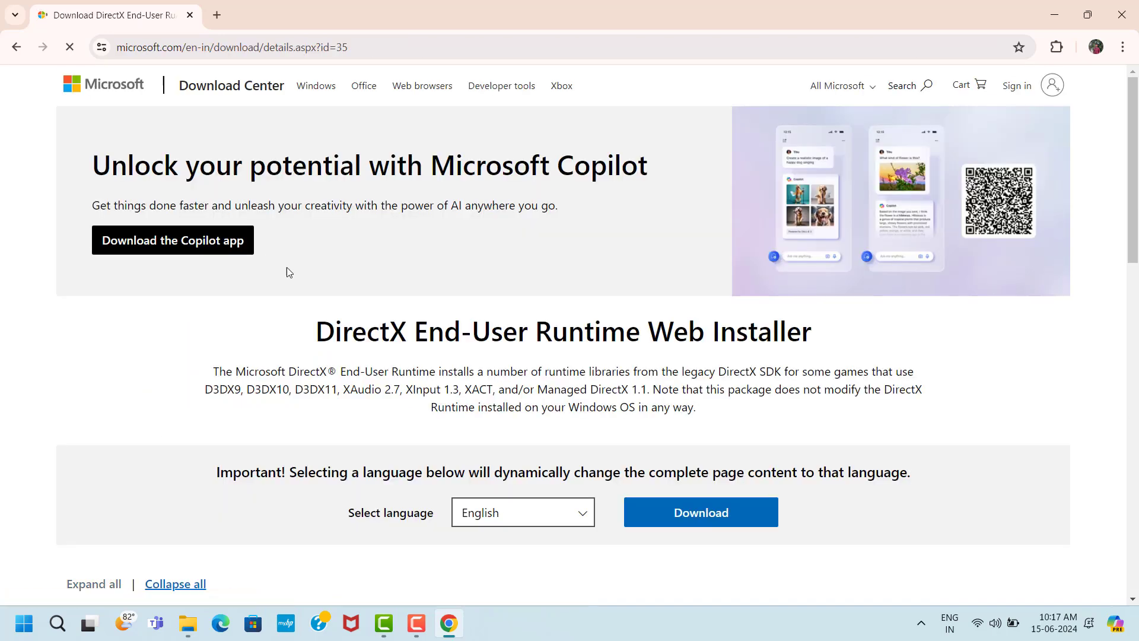
scroll(508, 313, down, 5)
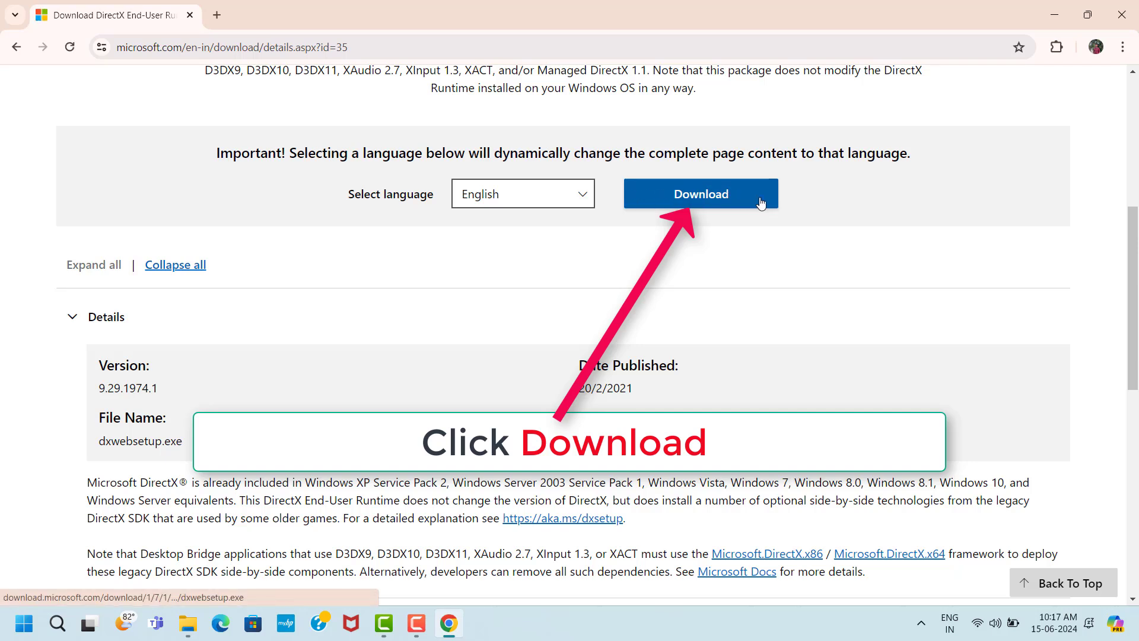
- Download and run the DirectX web installer, accept the license agreement, and go through the setup wizard until it closes
click(641, 201)
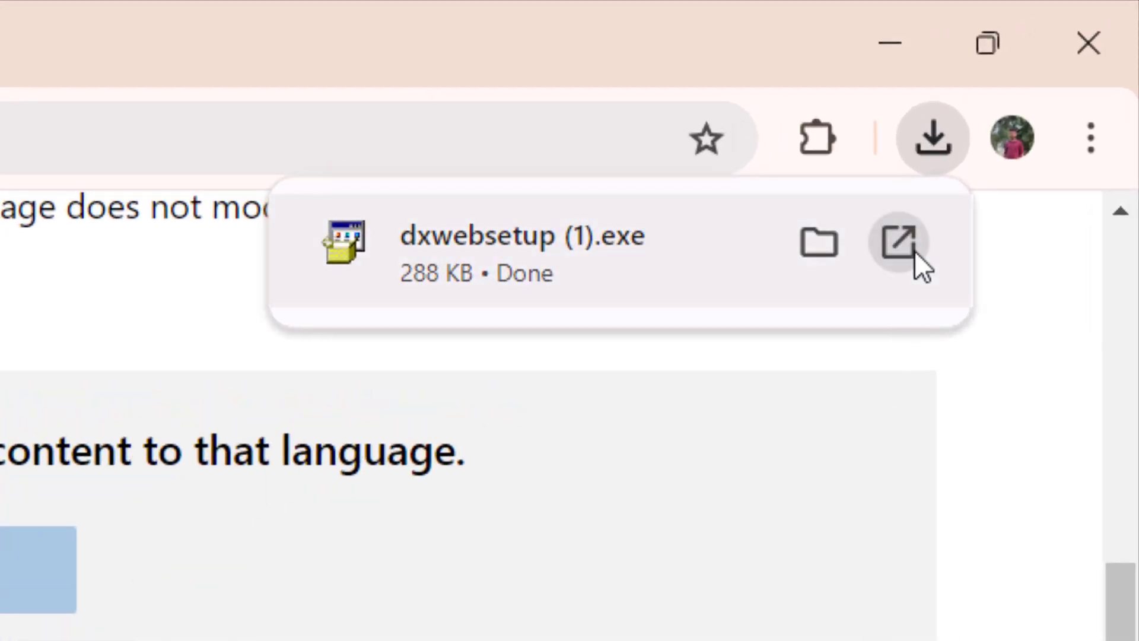
click(914, 250)
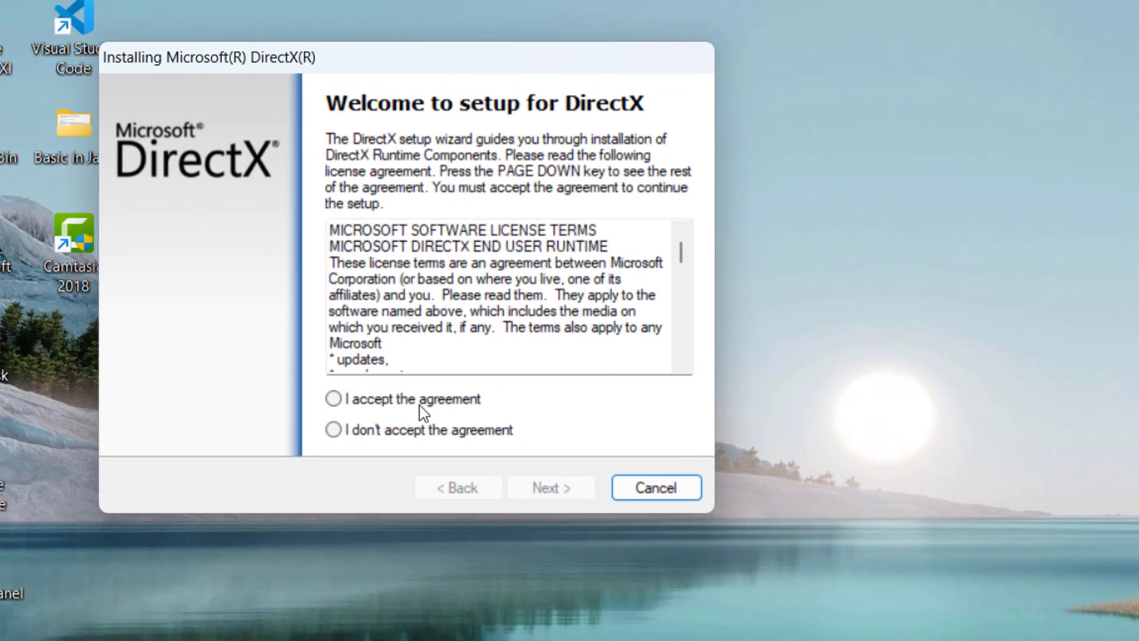
click(333, 398)
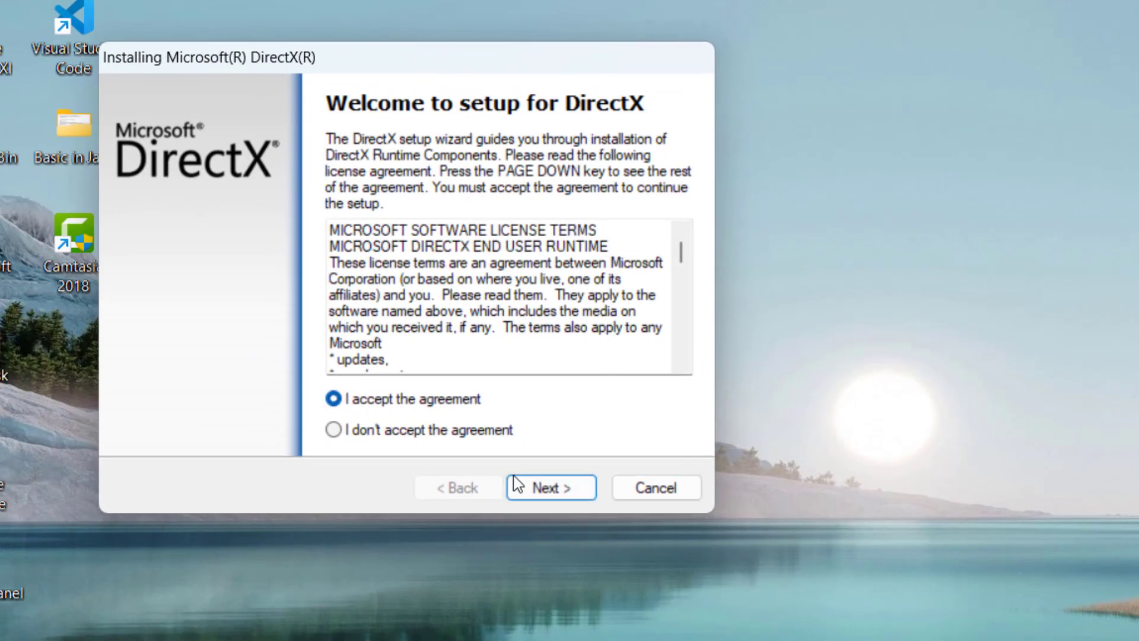
click(541, 498)
click(541, 497)
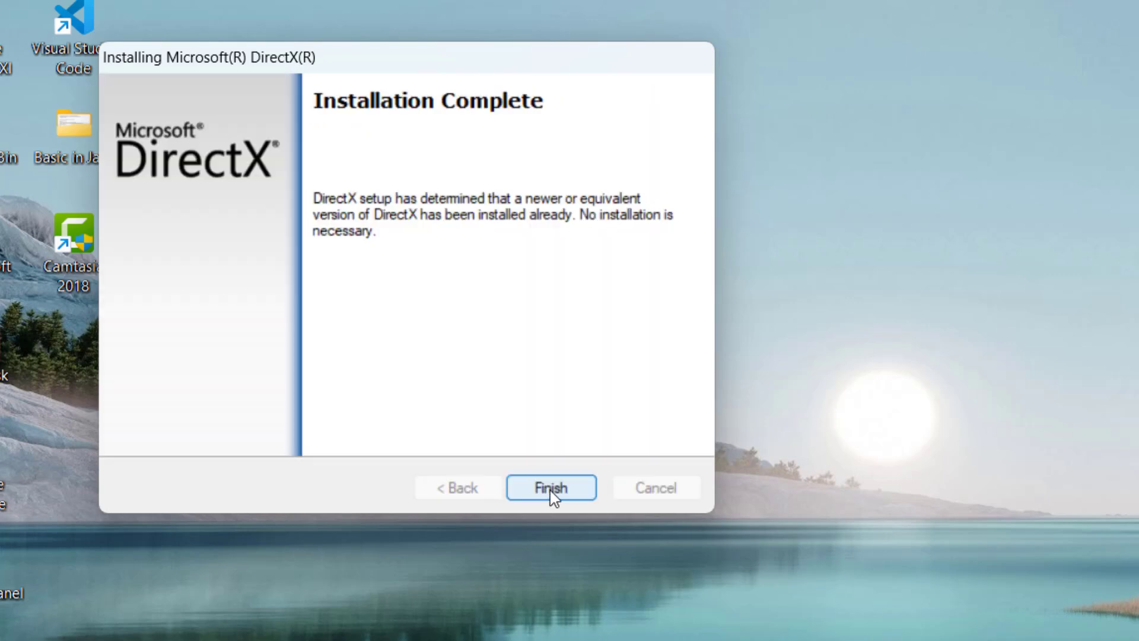
click(578, 489)
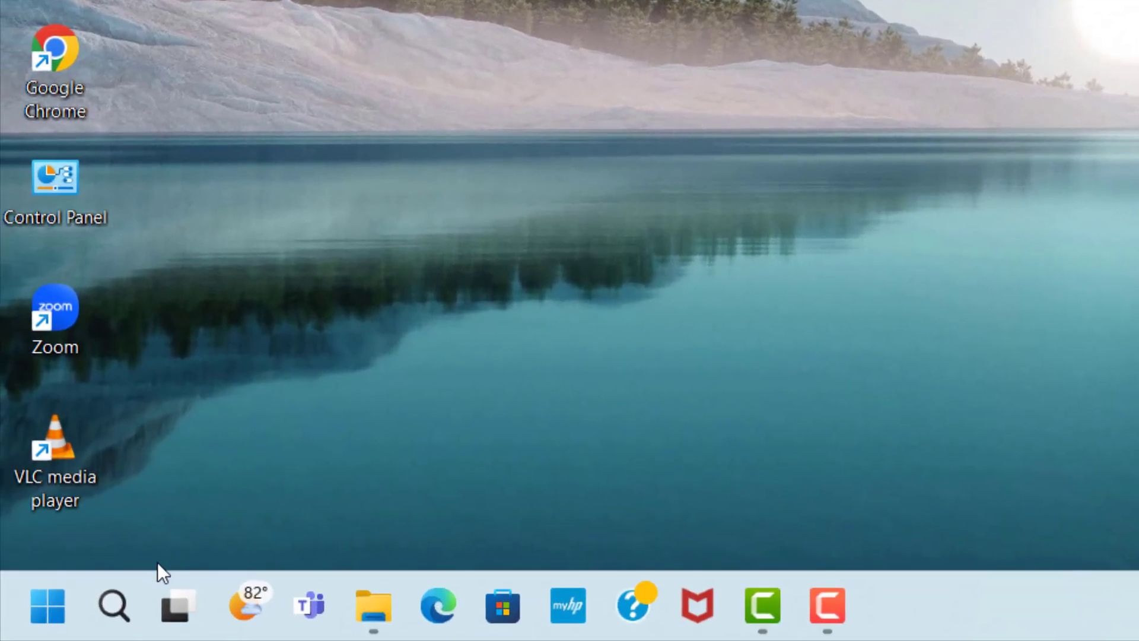
- Search Windows for Device Manager, open it and expand the Display adapters category
click(113, 611)
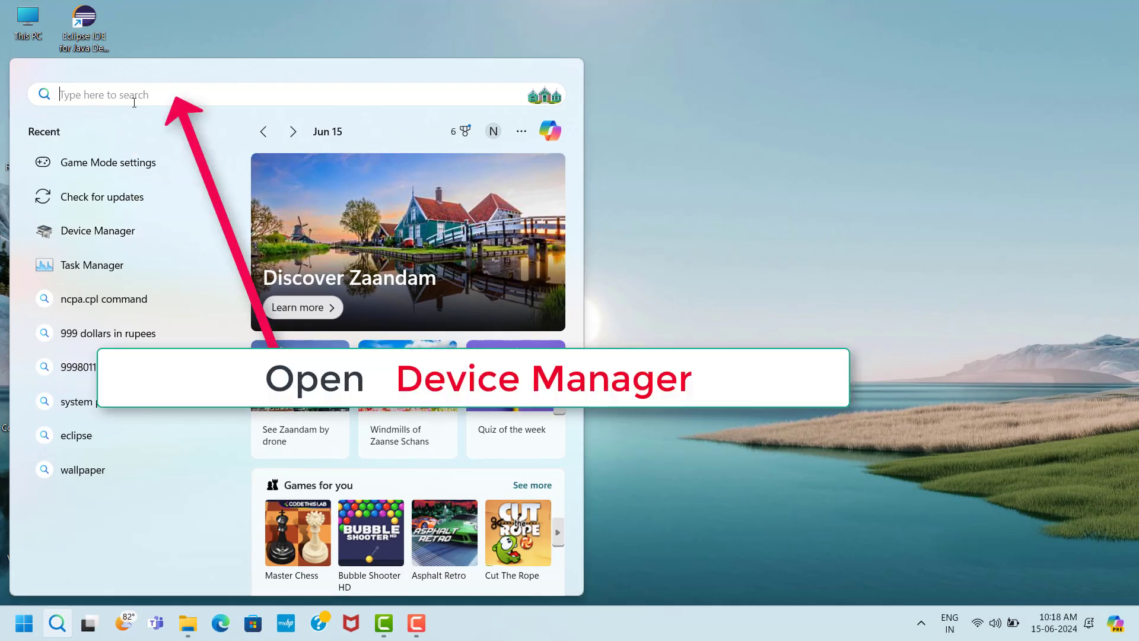
text(dev)
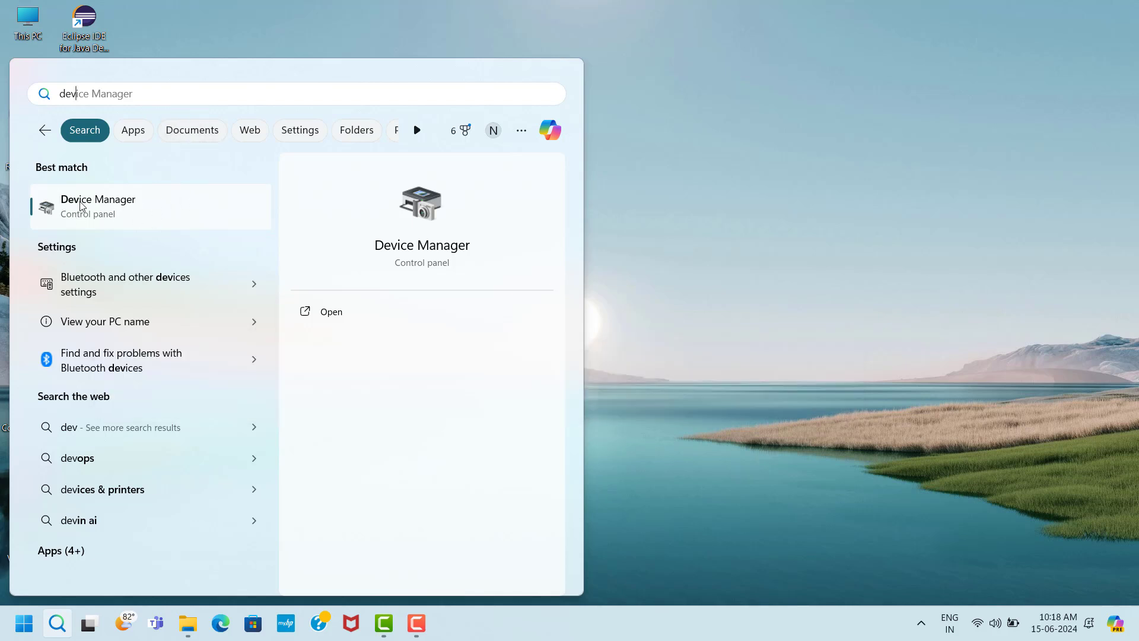
click(178, 215)
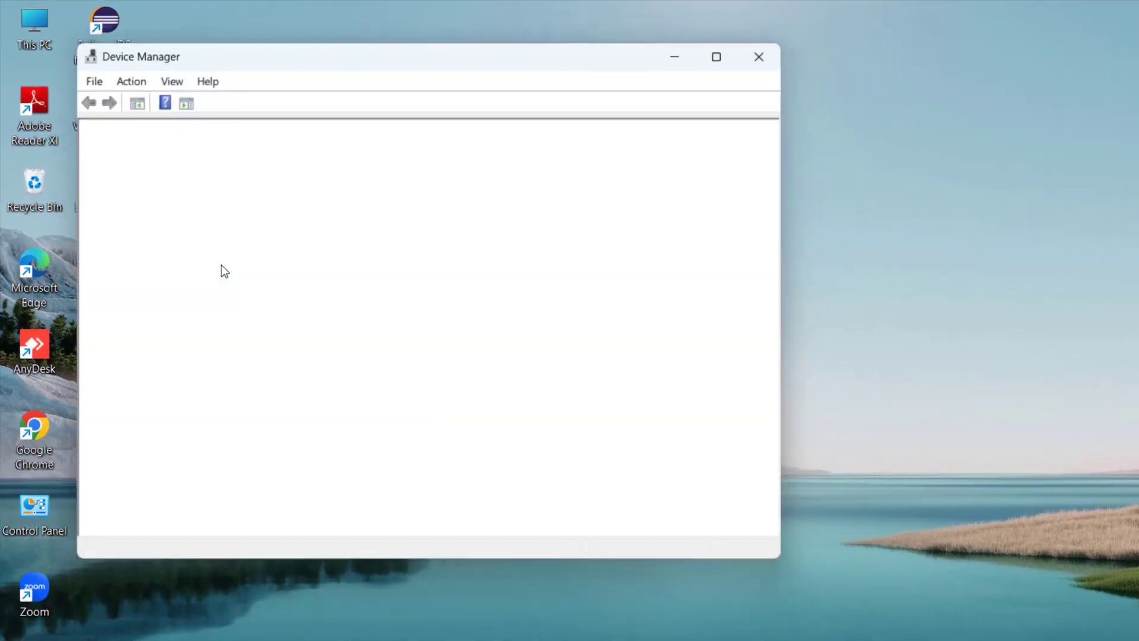
click(174, 281)
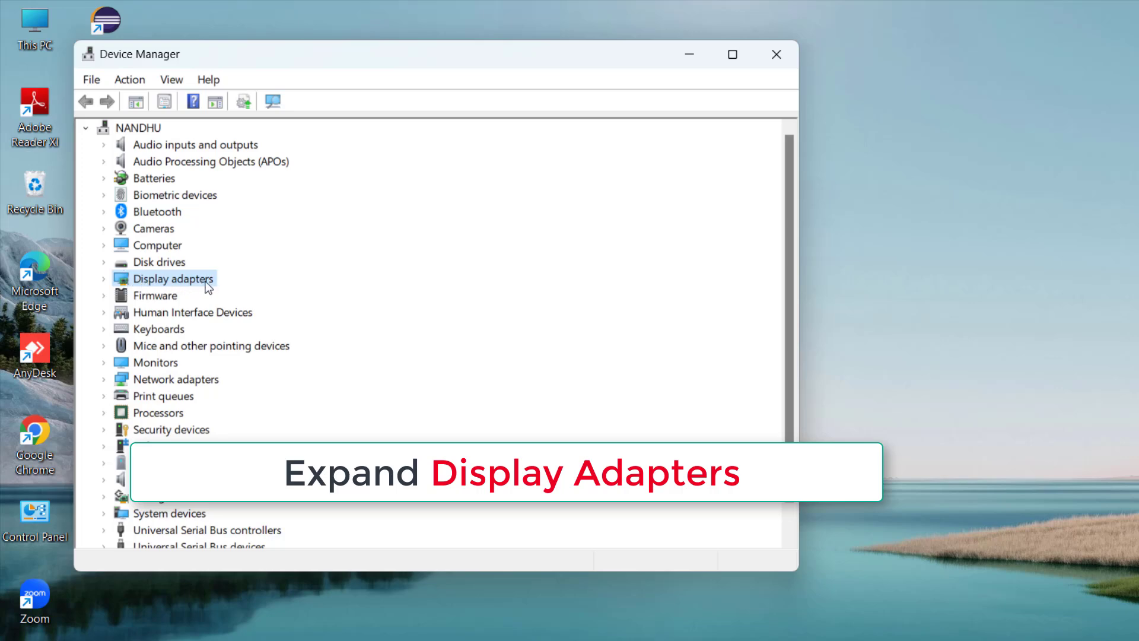
click(104, 278)
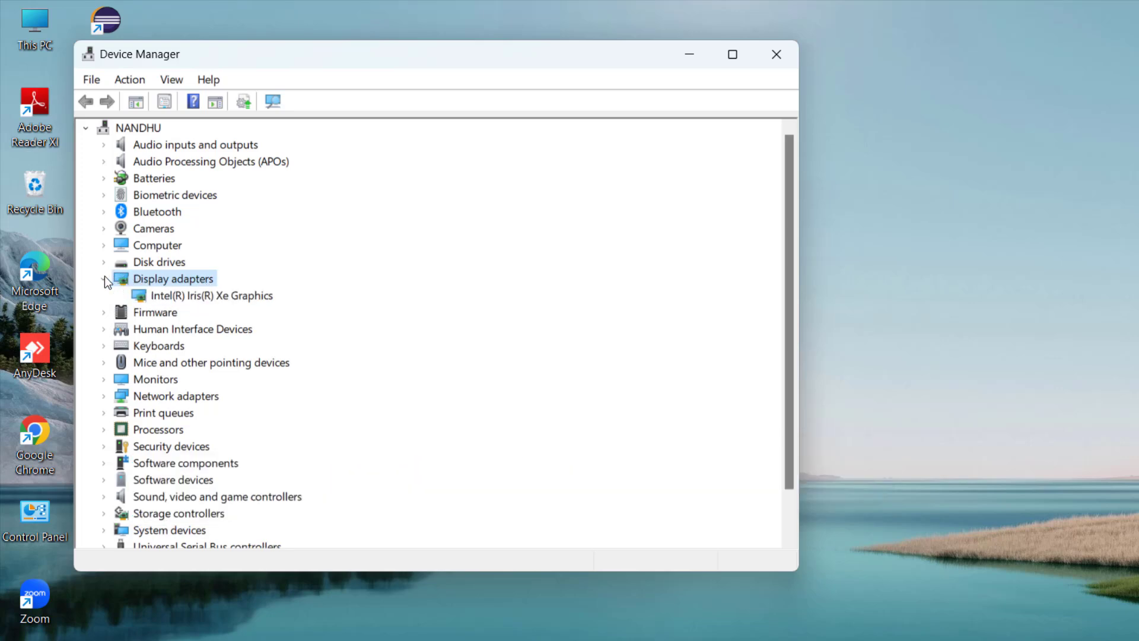
- Update the Intel(R) Iris(R) Xe Graphics driver by browsing the computer and picking the Intel(R) Iris(R) Xe Graphics model from the available drivers
click(181, 296)
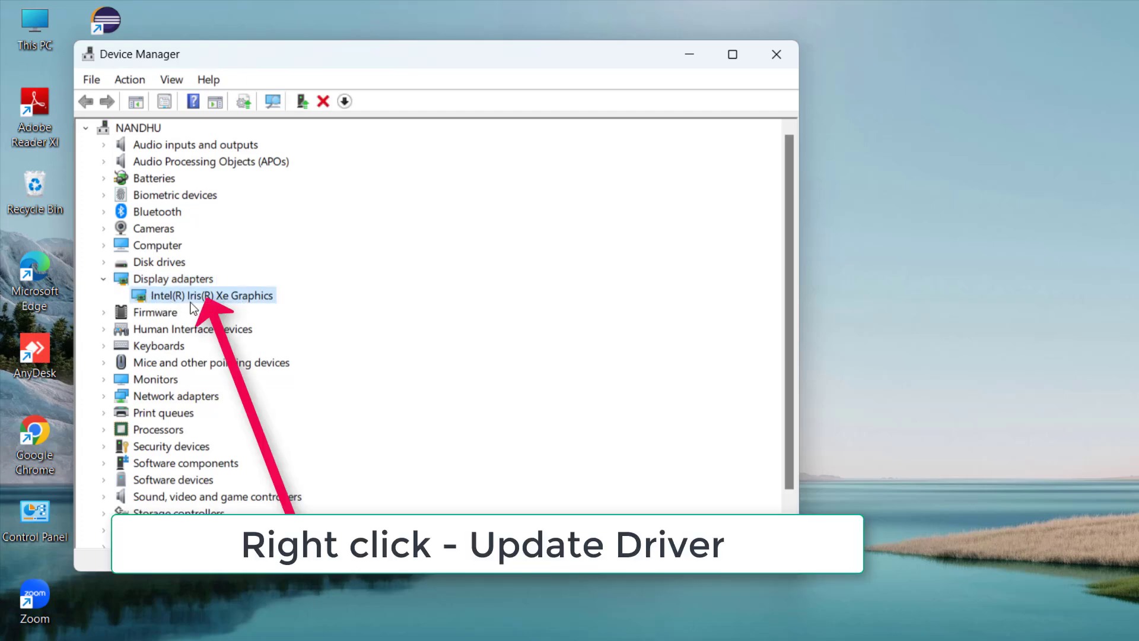
right_click(245, 295)
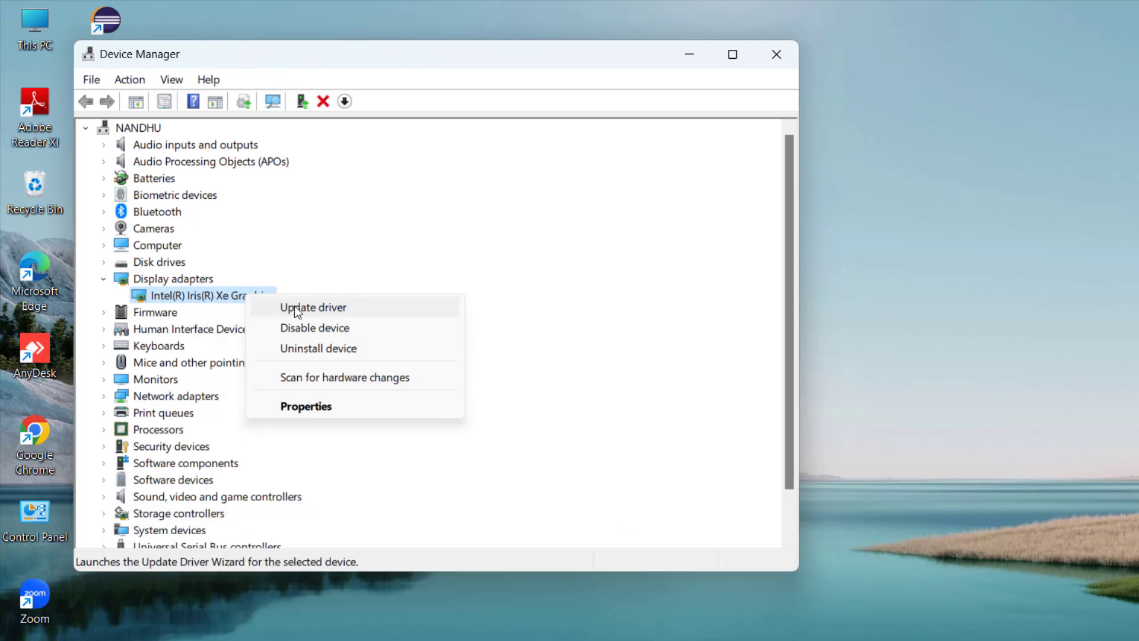
click(323, 308)
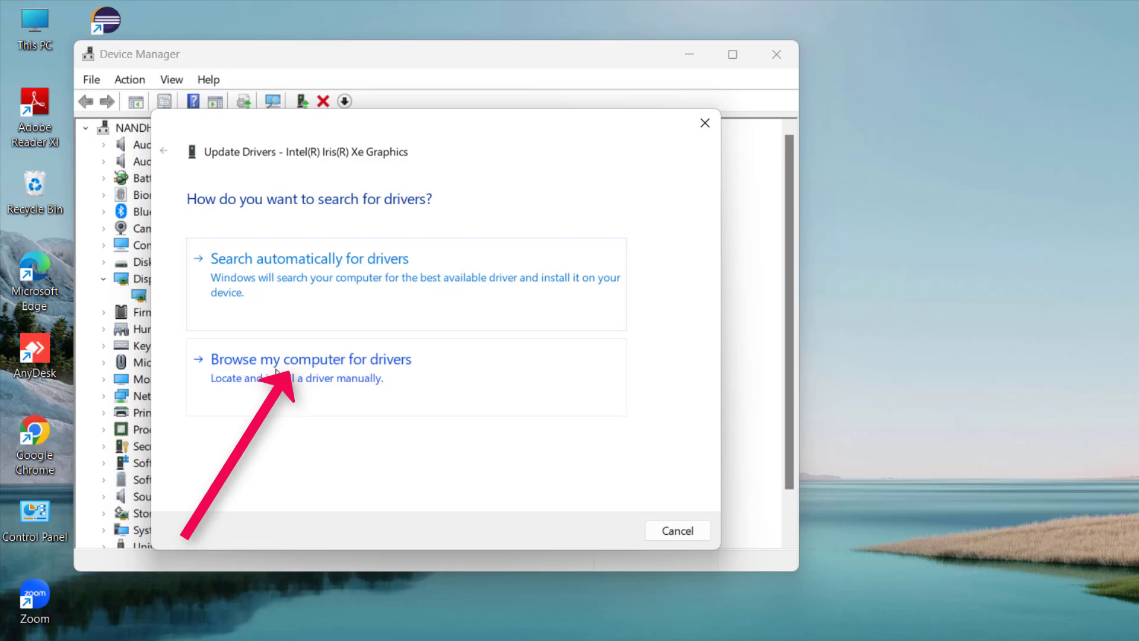
click(360, 368)
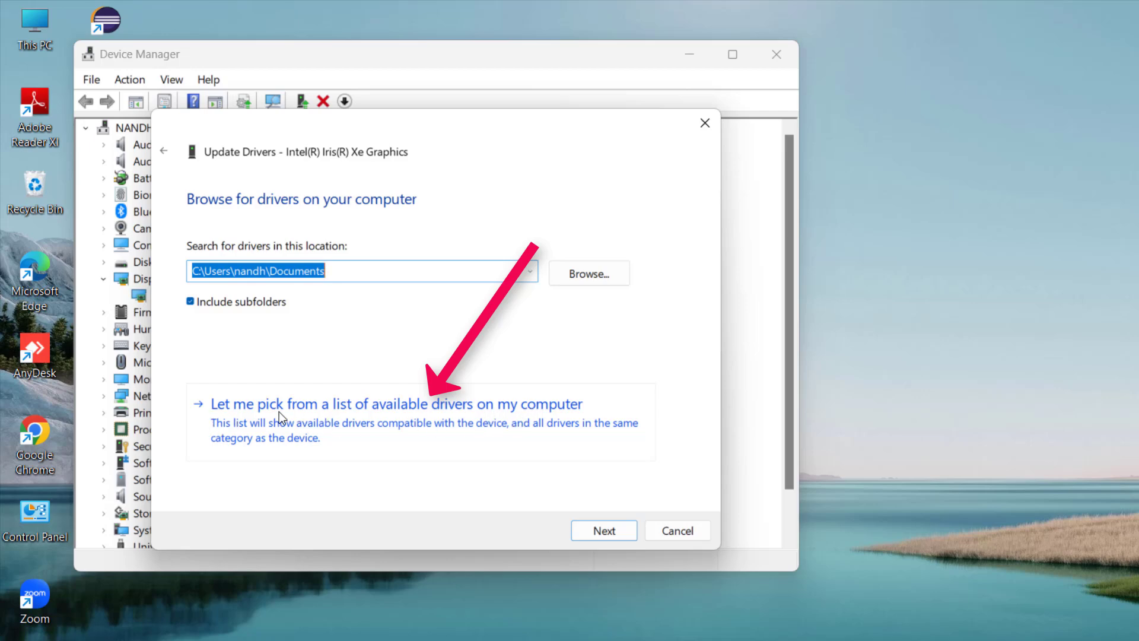
click(417, 411)
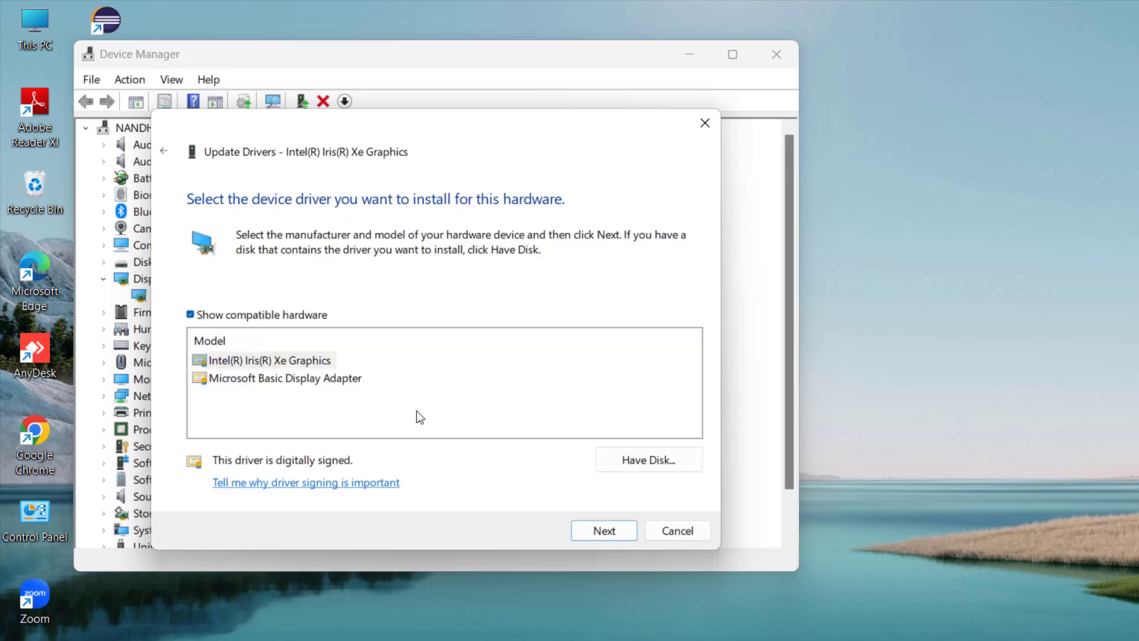
click(221, 363)
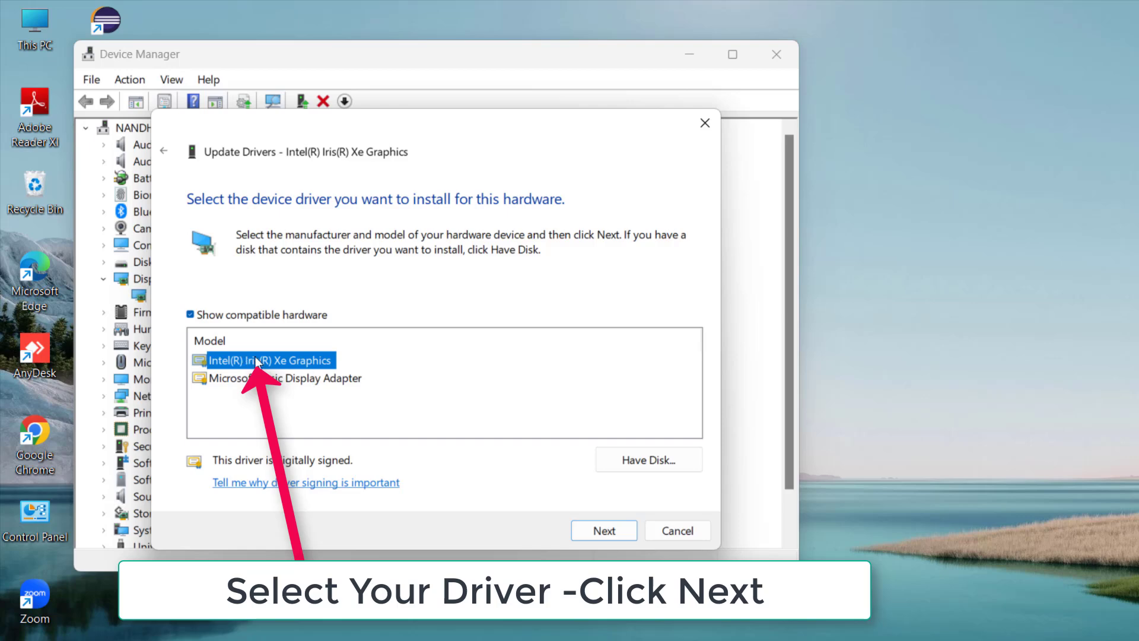
click(599, 530)
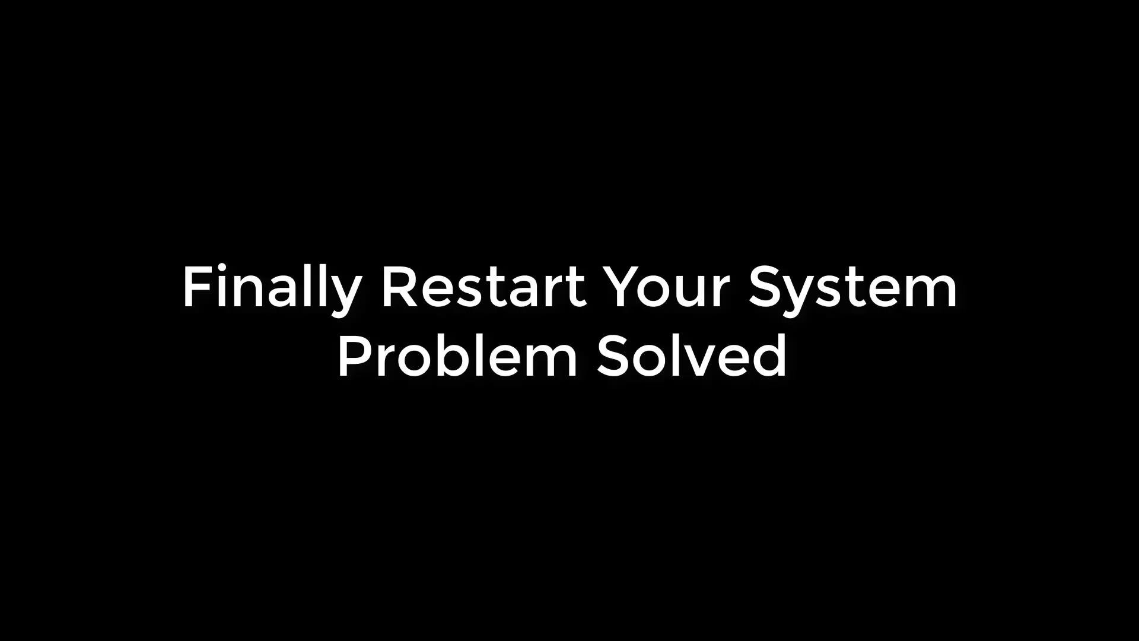